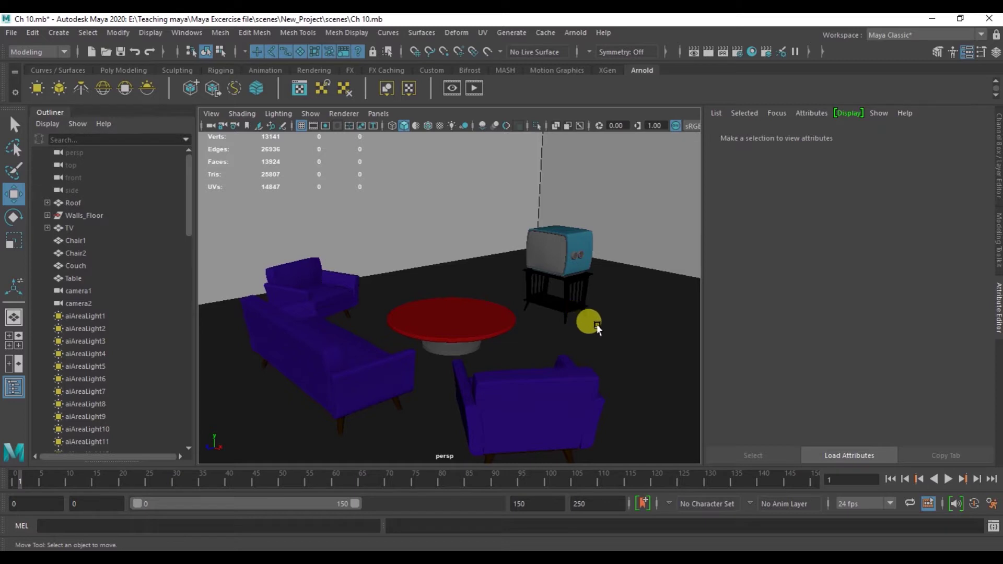
Orbit the persp view around the living room and open the Display > Hide submenu.
mouse_move(598, 328)
alt+mouse_down()
mouse_move(546, 317)
mouse_move(583, 345)
mouse_move(655, 346)
alt+mouse_up()
mouse_move(591, 322)
alt+mouse_down()
mouse_move(580, 326)
mouse_move(584, 336)
mouse_move(566, 327)
mouse_move(596, 348)
mouse_move(564, 342)
mouse_move(569, 348)
alt+mouse_up()
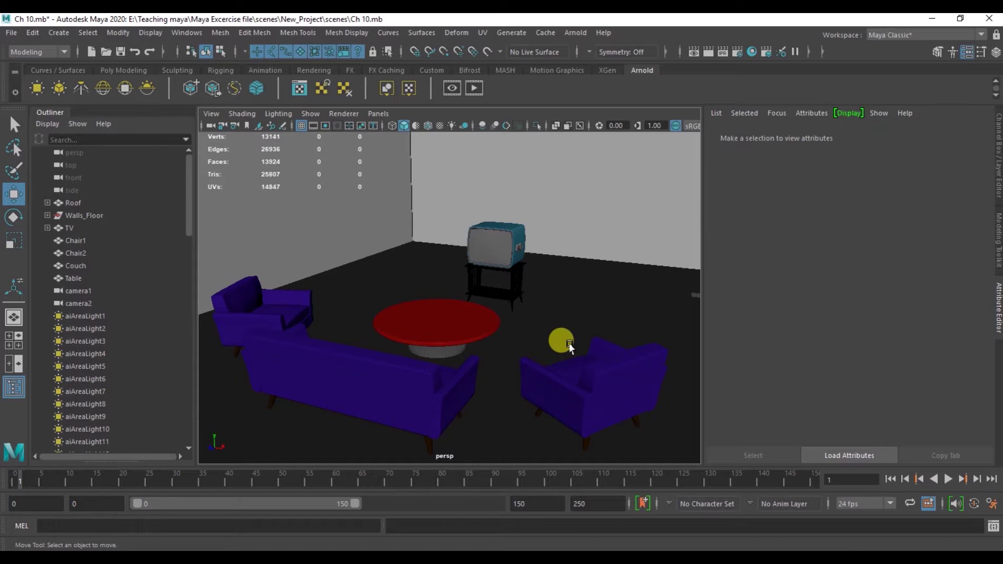
alt+drag(570, 348, 488, 275)
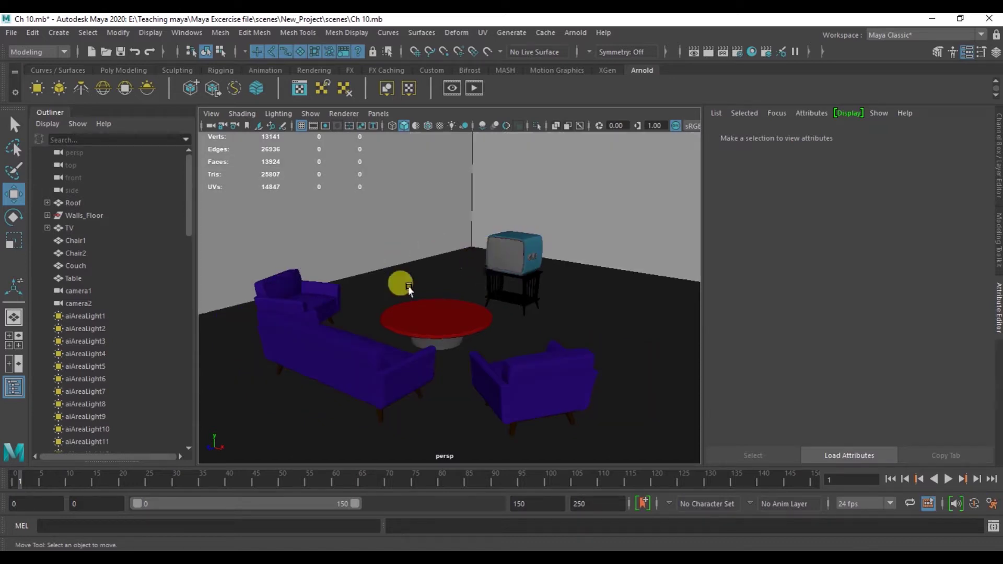
click(150, 33)
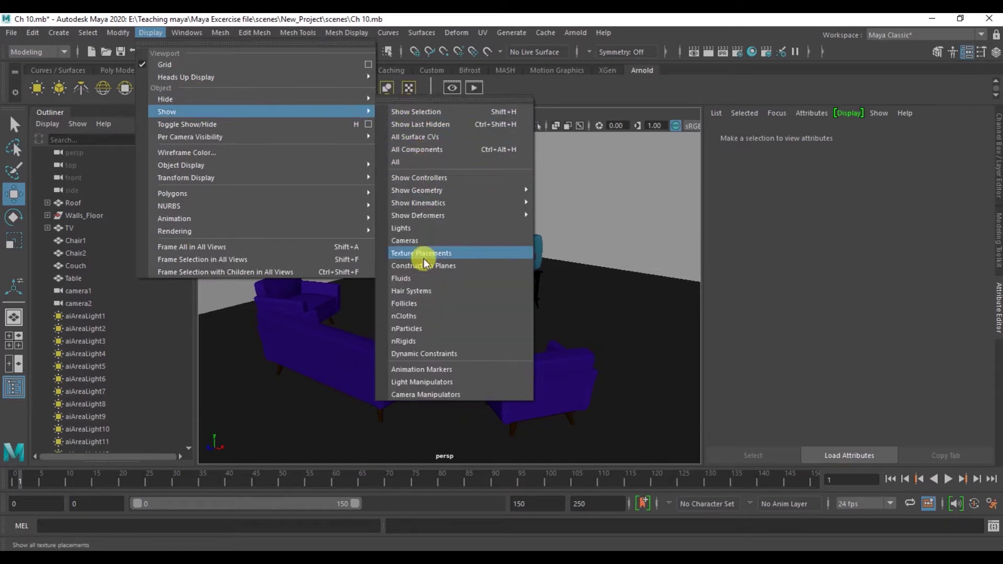
mouse_move(263, 99)
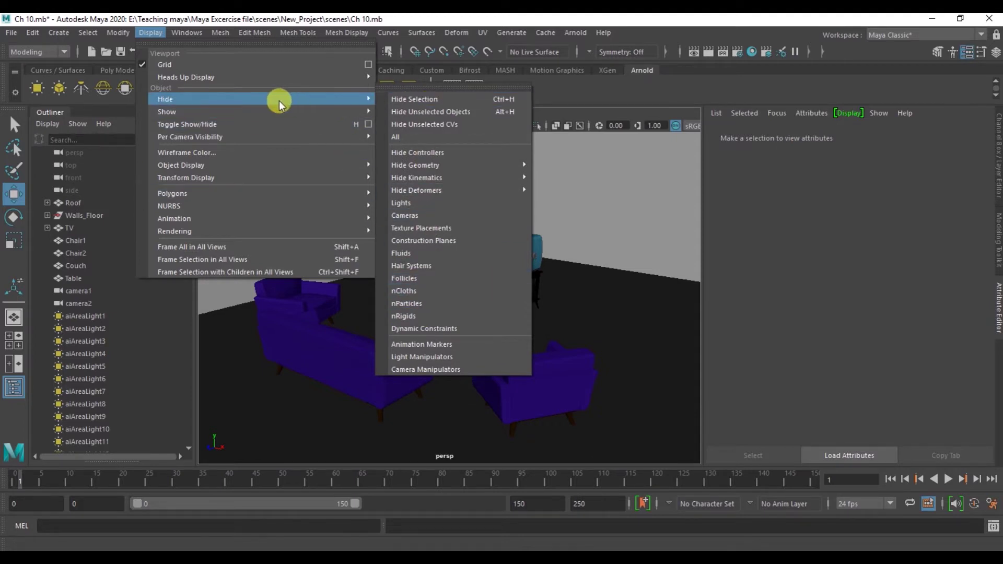
Select the couch, hide it with Hide Selection, then browse the Display > Show options.
click(399, 326)
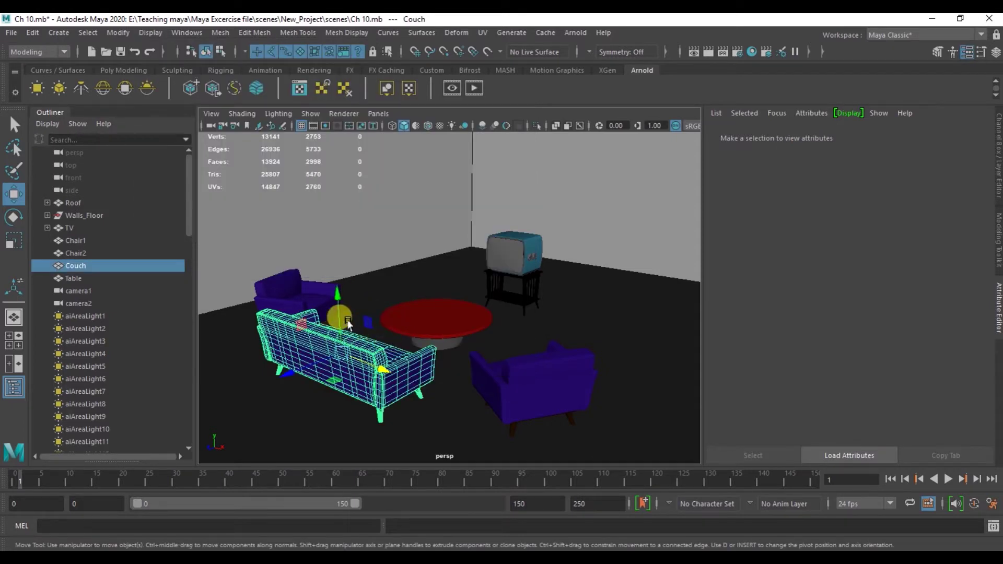
key(ctrl+a)
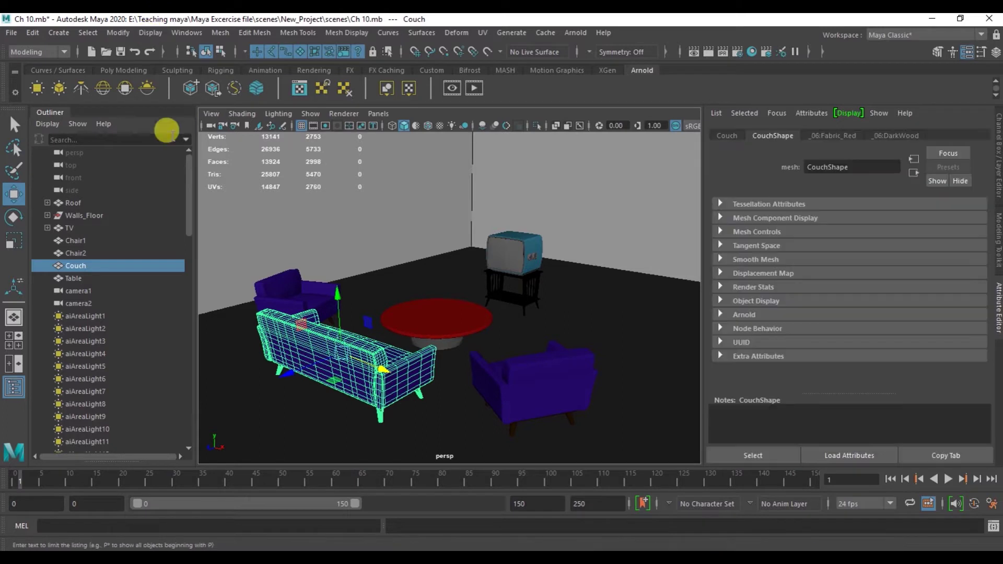
click(151, 32)
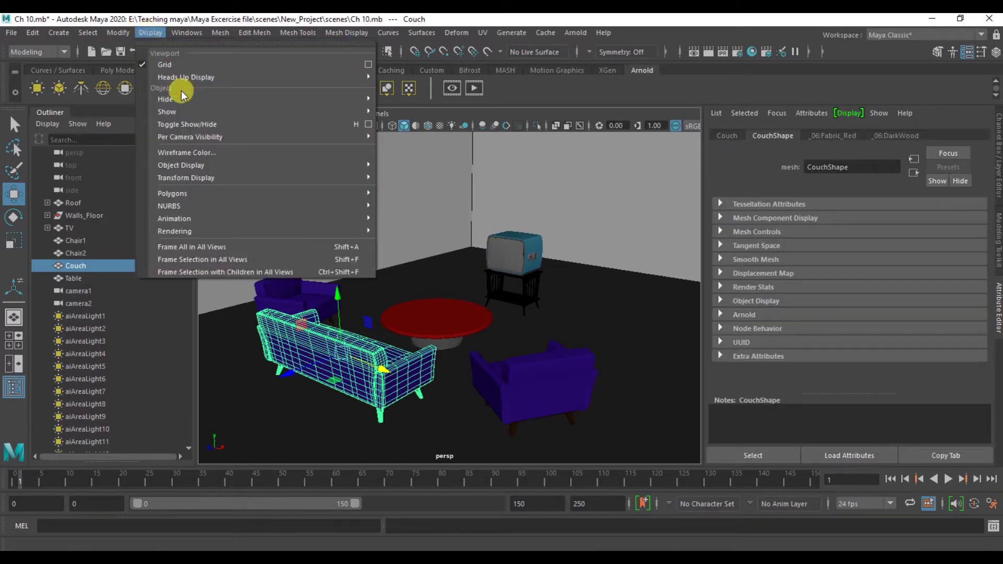
mouse_move(165, 99)
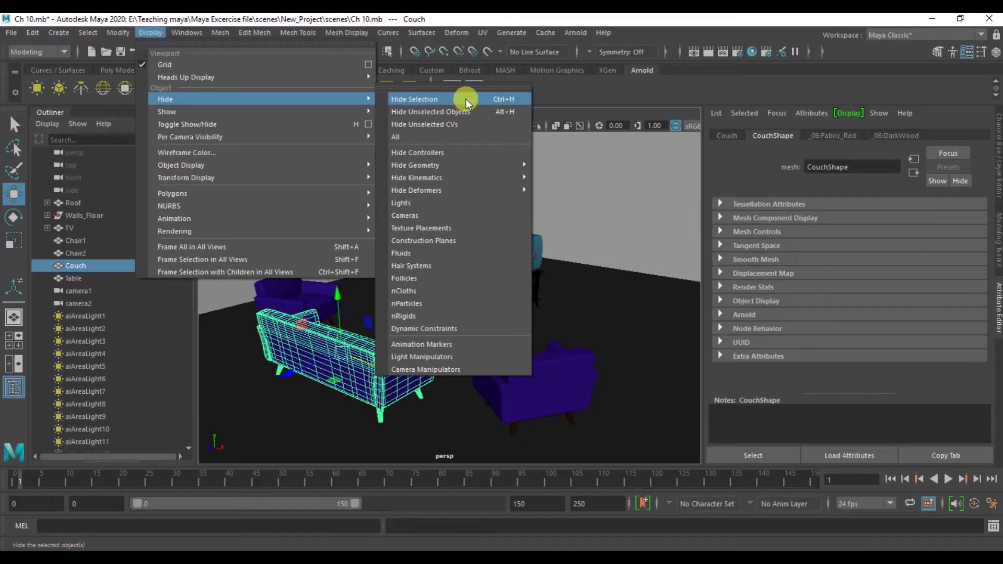
click(503, 99)
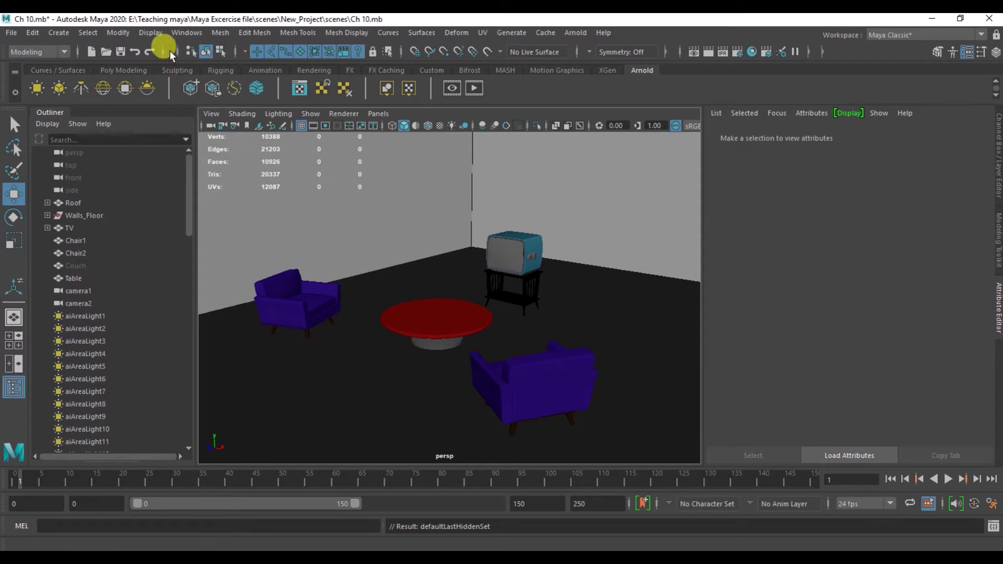
click(150, 33)
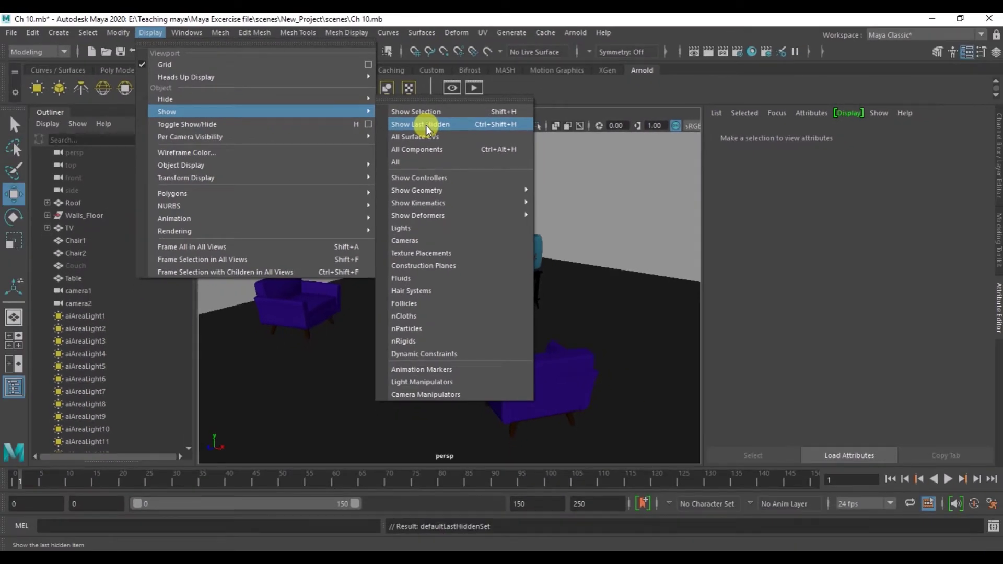
Restore the couch with Show Last Hidden, then reselect it and hide it with Ctrl+H.
click(426, 126)
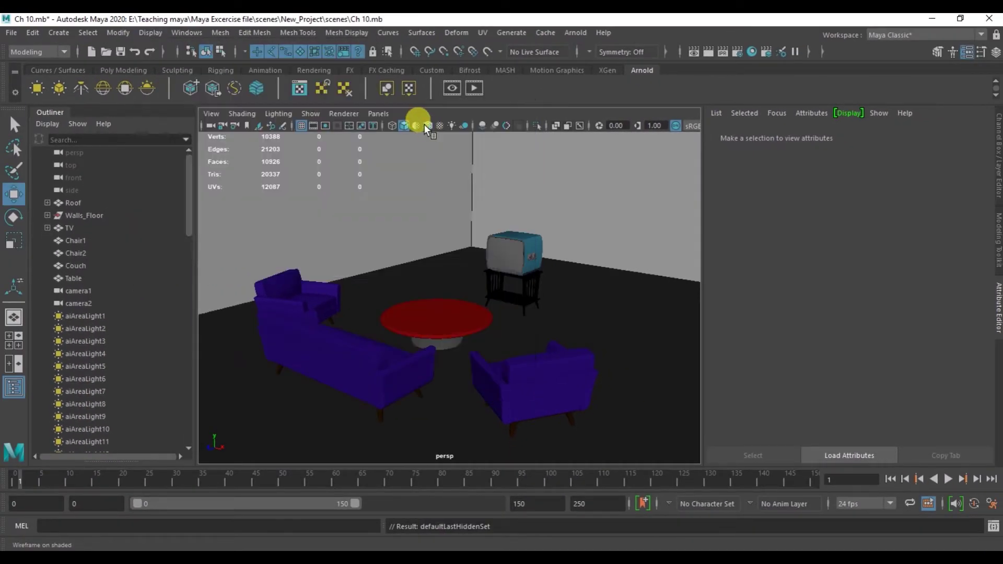
click(343, 366)
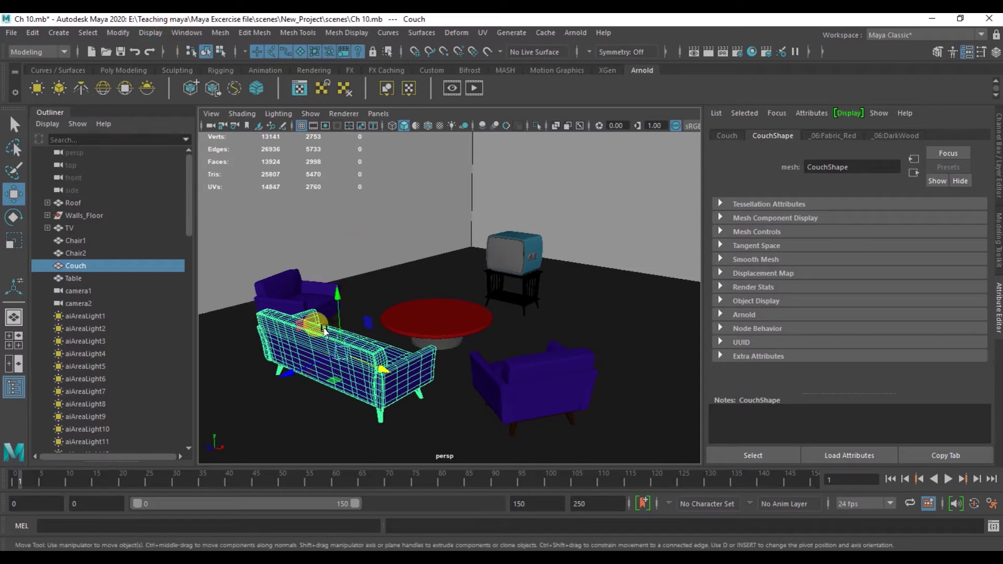
key(ctrl+h)
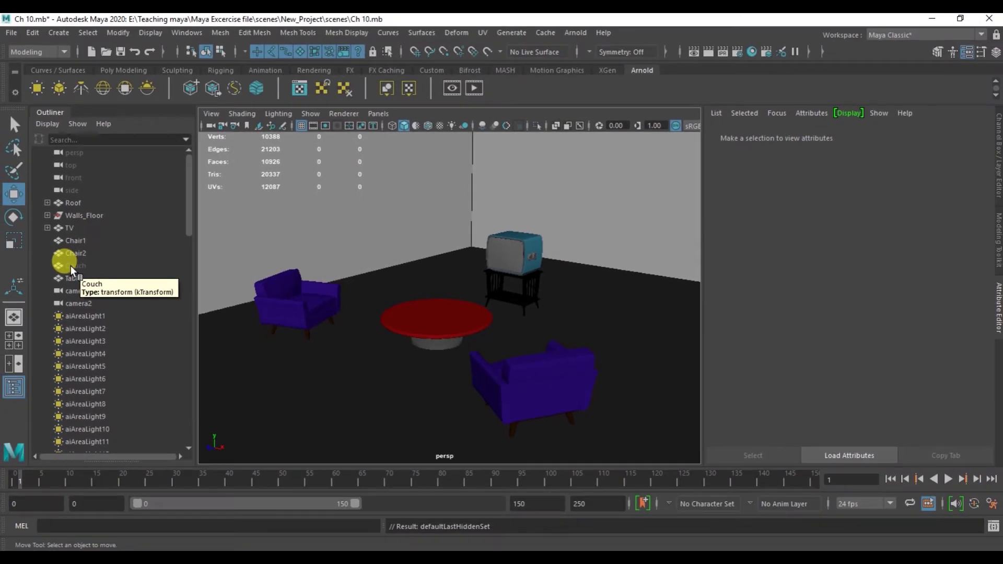
Select the hidden Couch in the Outliner and view its channels, showing Visibility off.
click(71, 265)
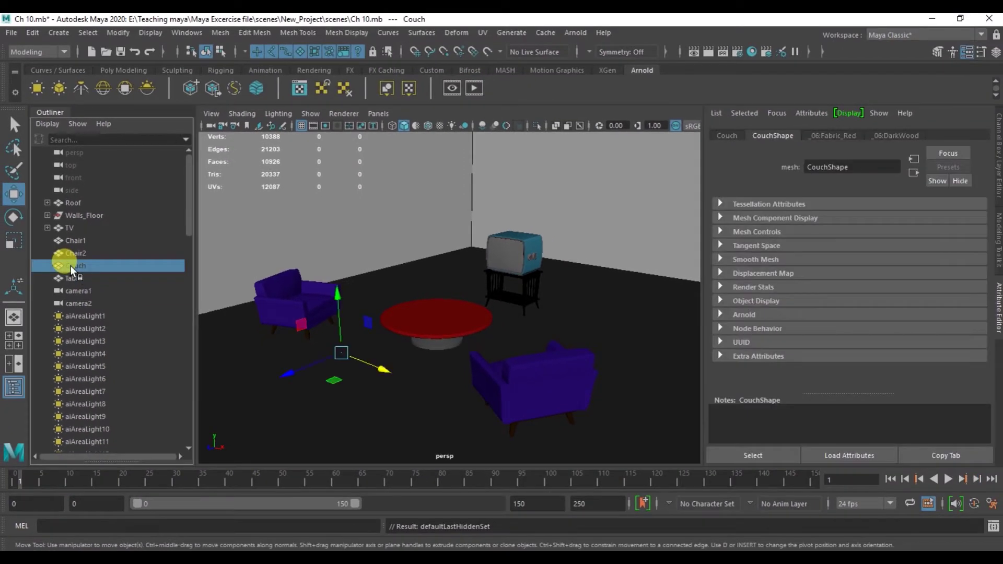
key(ctrl+h)
key(ctrl+a)
click(720, 228)
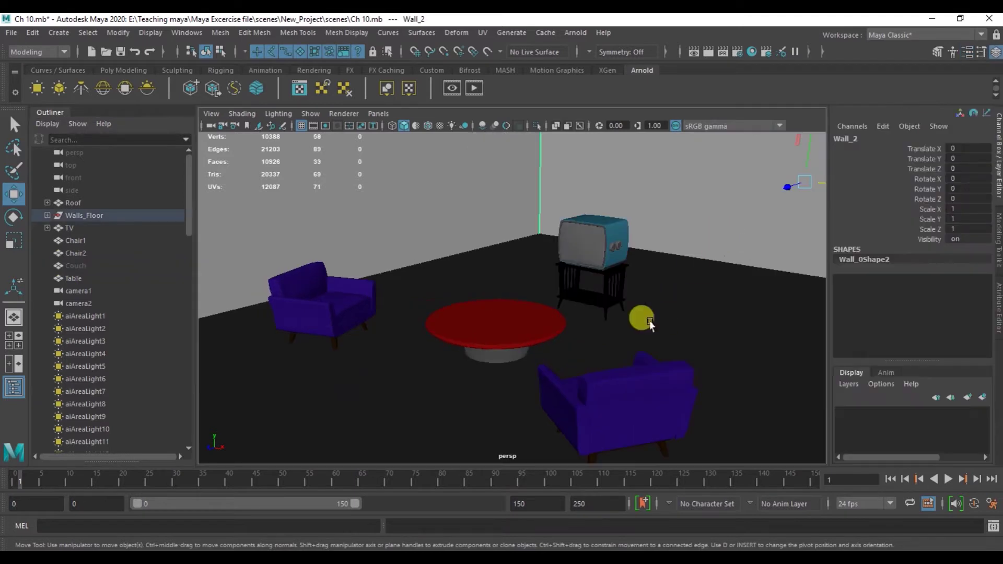
click(103, 266)
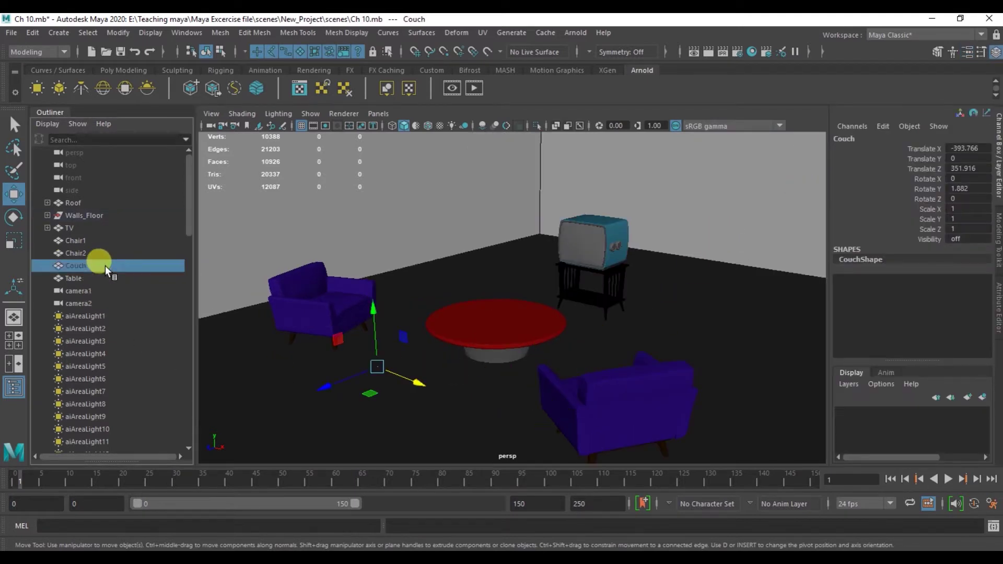
click(256, 353)
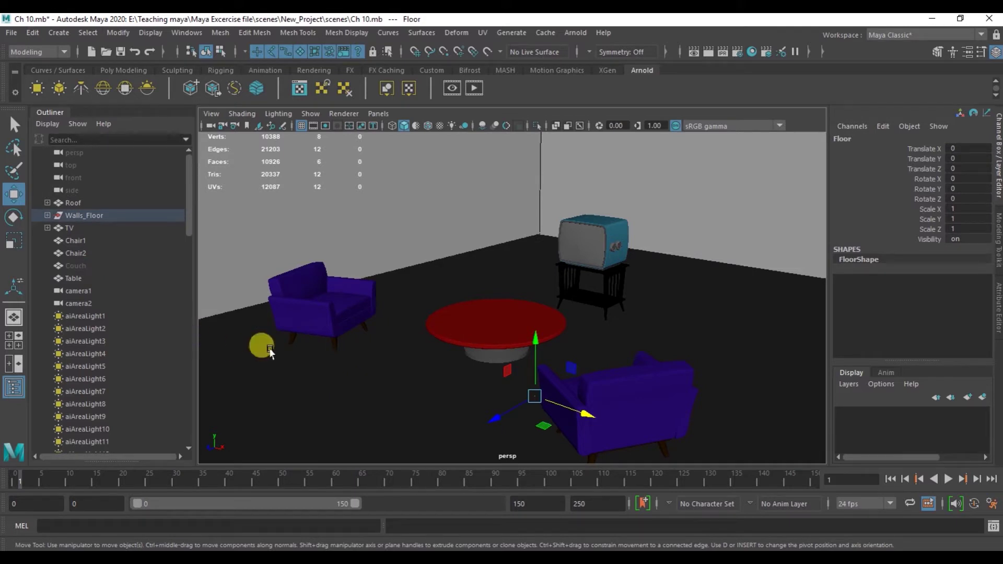
key(q)
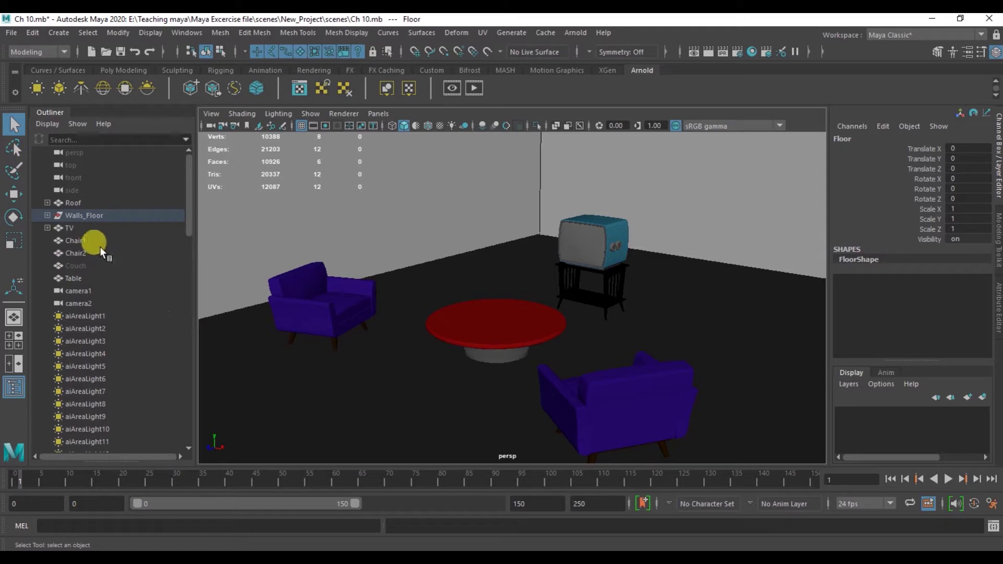
click(111, 265)
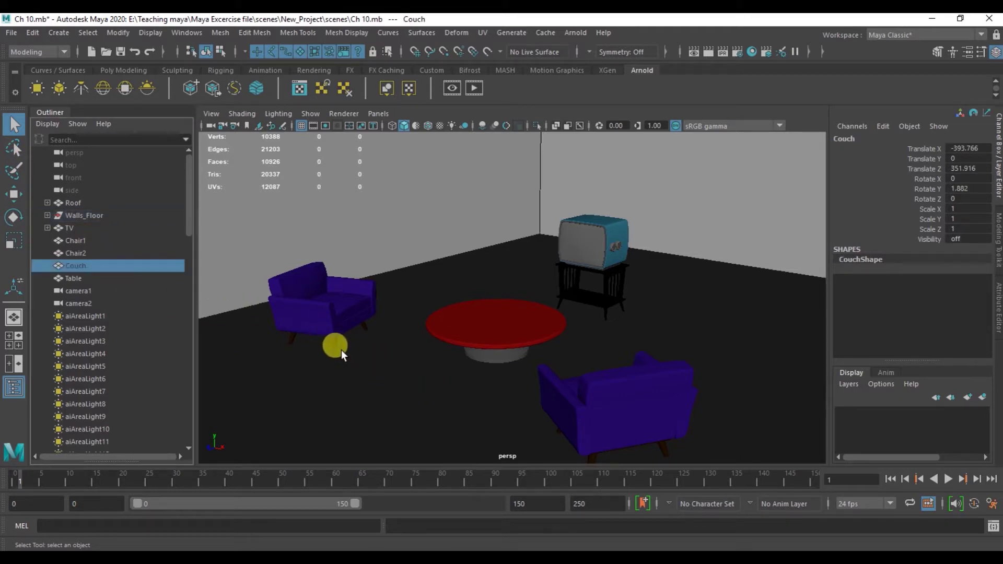
click(61, 268)
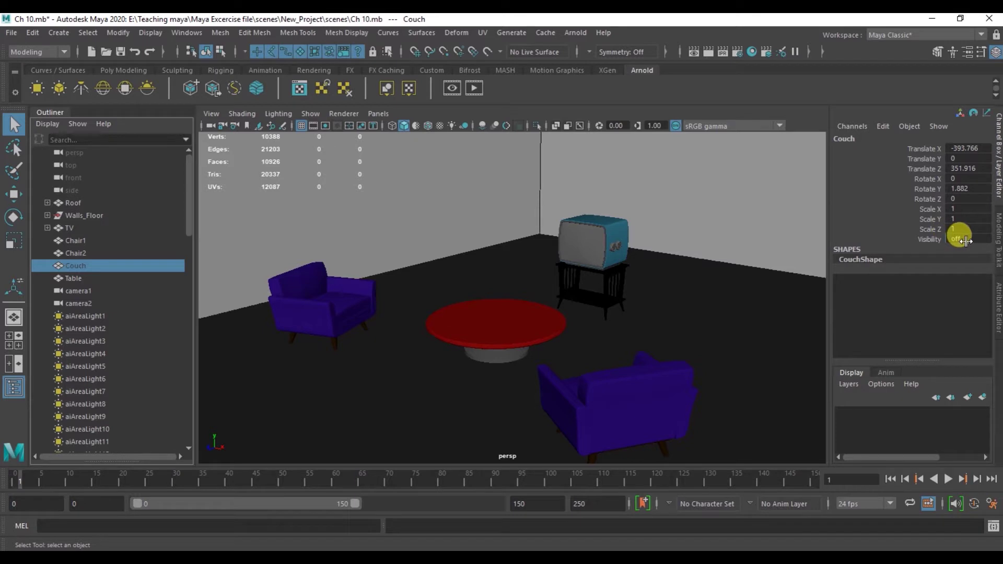
Set the couch's Visibility channel to 0, then reselect it and set Visibility to 1.
drag(966, 240, 376, 347)
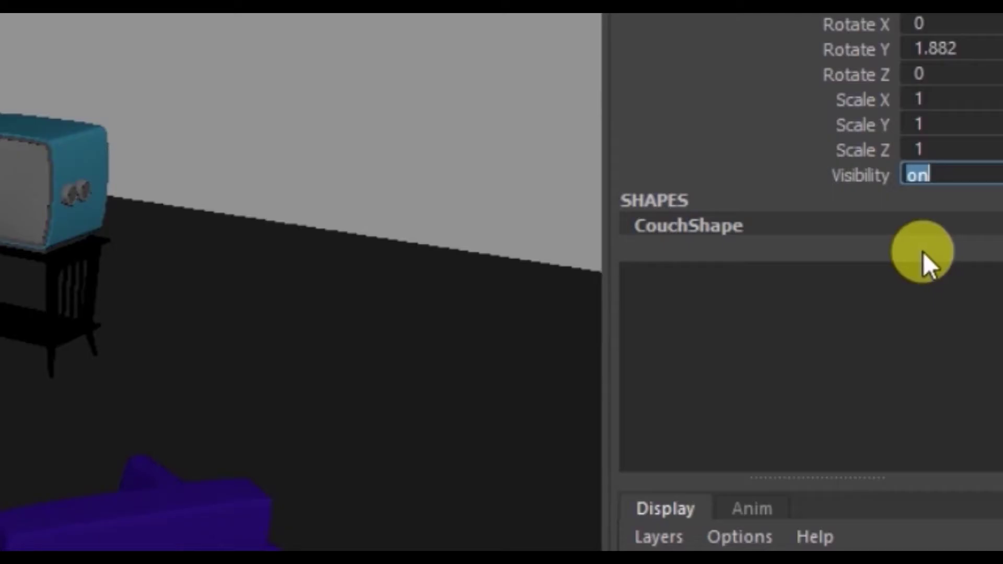
text(0)
key(Return)
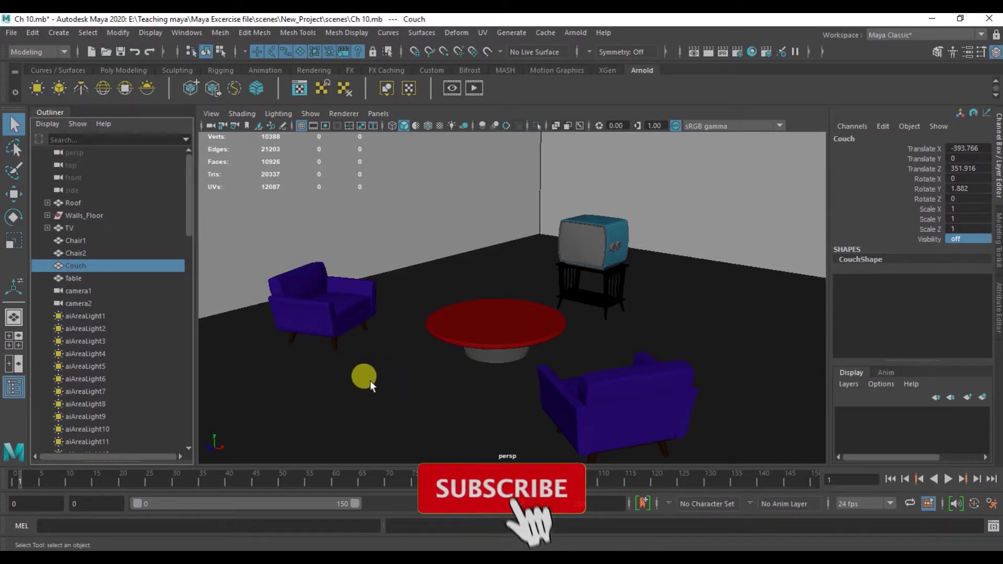
click(416, 391)
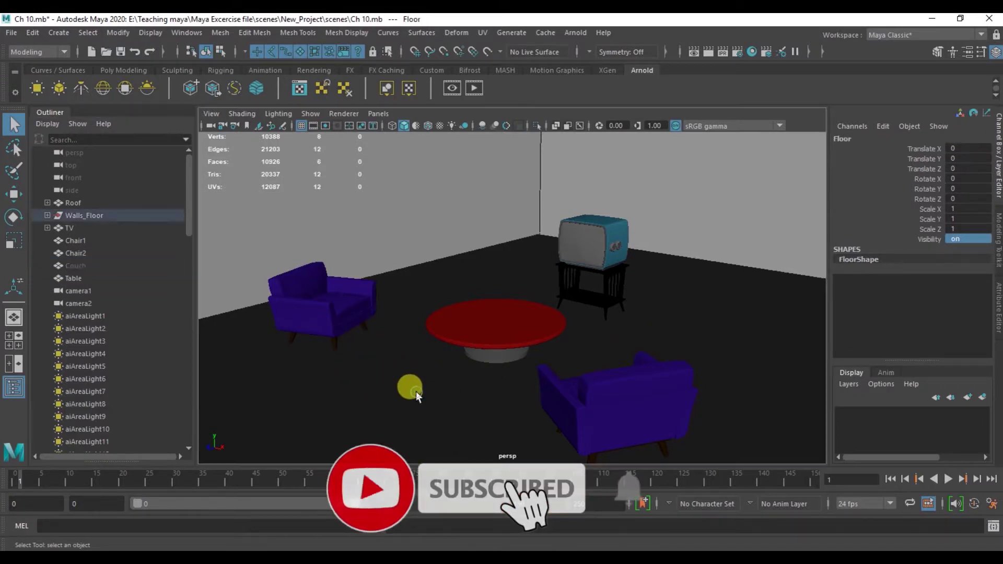
click(79, 266)
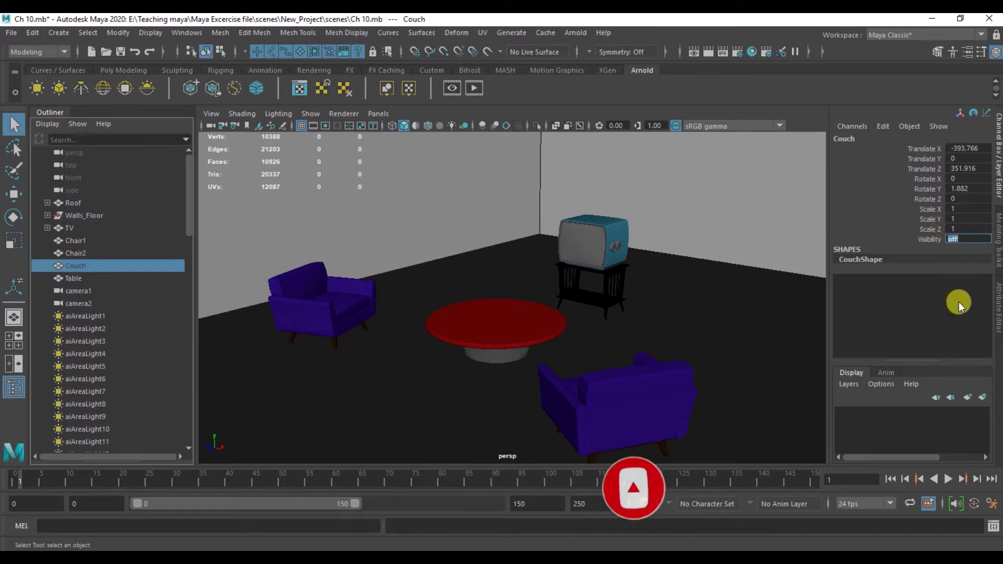
text(1)
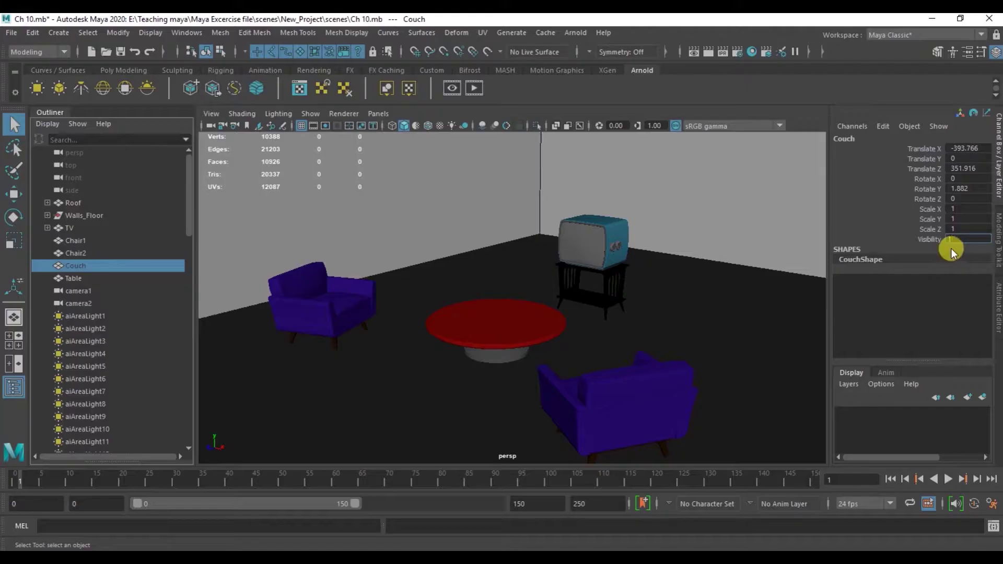
key(Return)
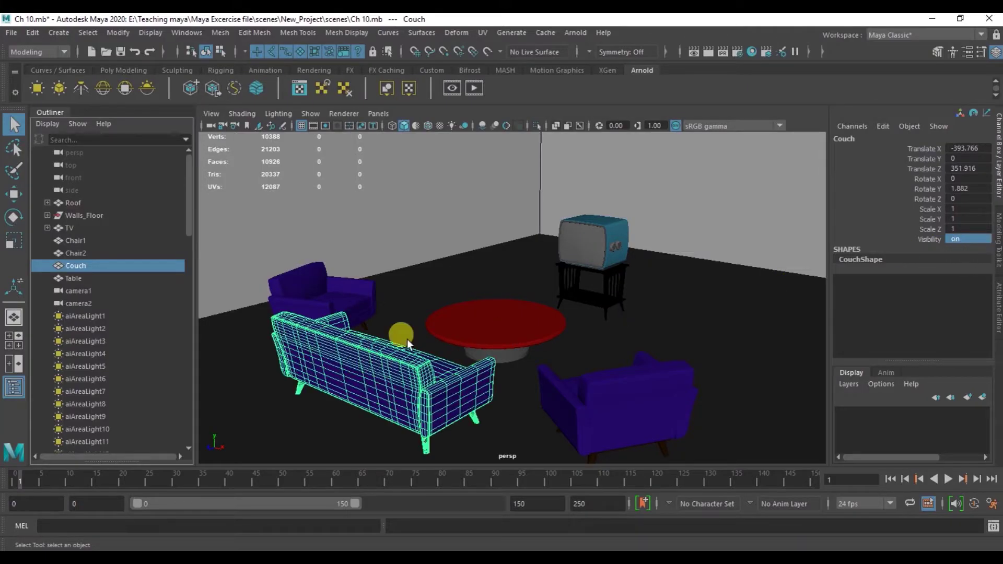
click(150, 32)
mouse_move(75, 99)
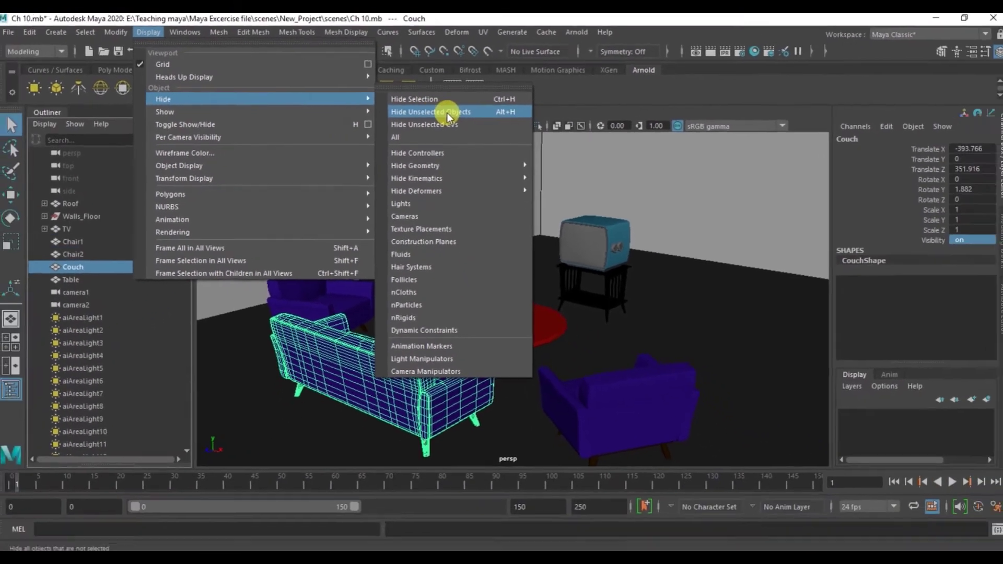
Select Couch plus Chair2 and apply Hide Unselected Objects to hide the rest.
click(616, 412)
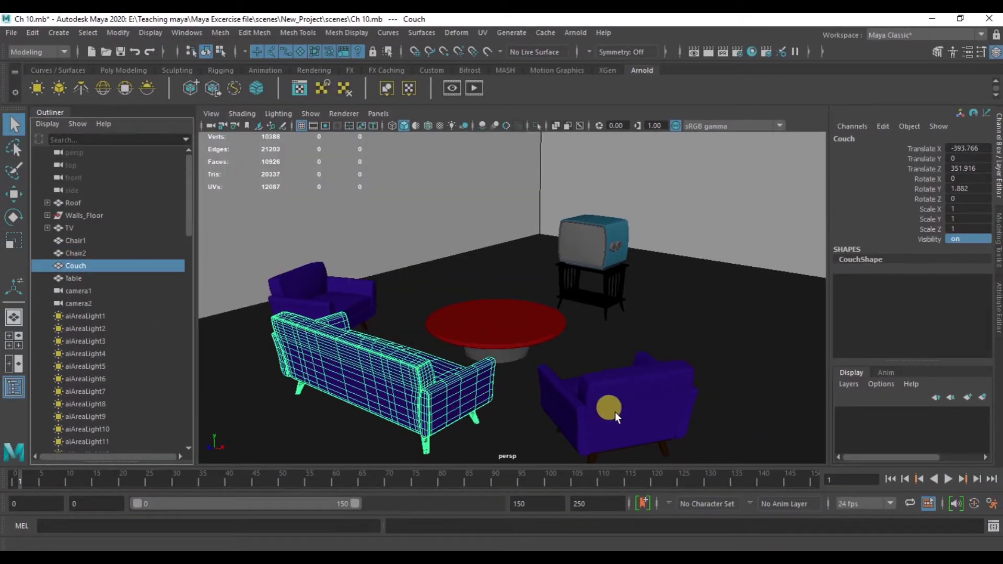
click(416, 382)
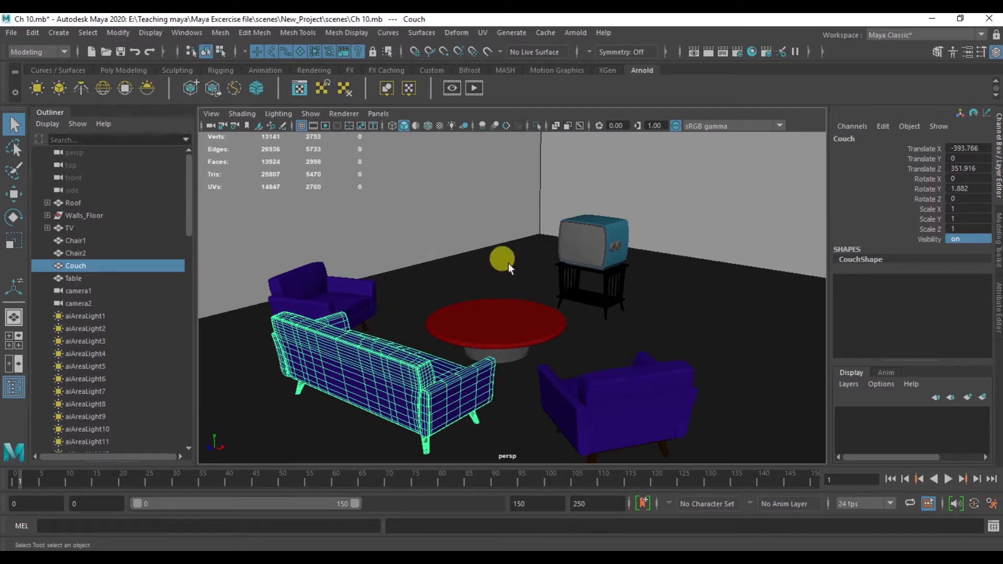
ctrl+click(75, 253)
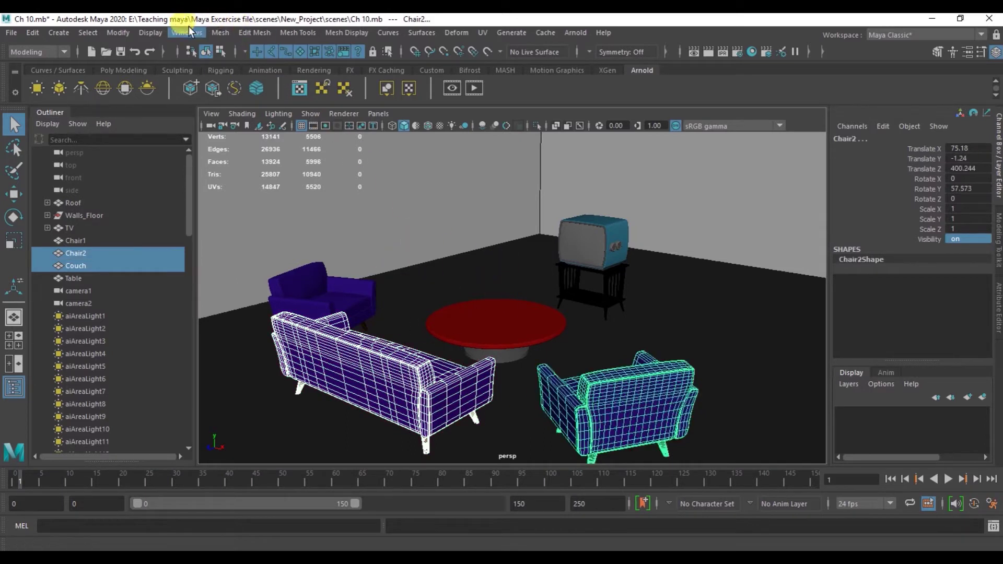
click(175, 31)
mouse_move(150, 32)
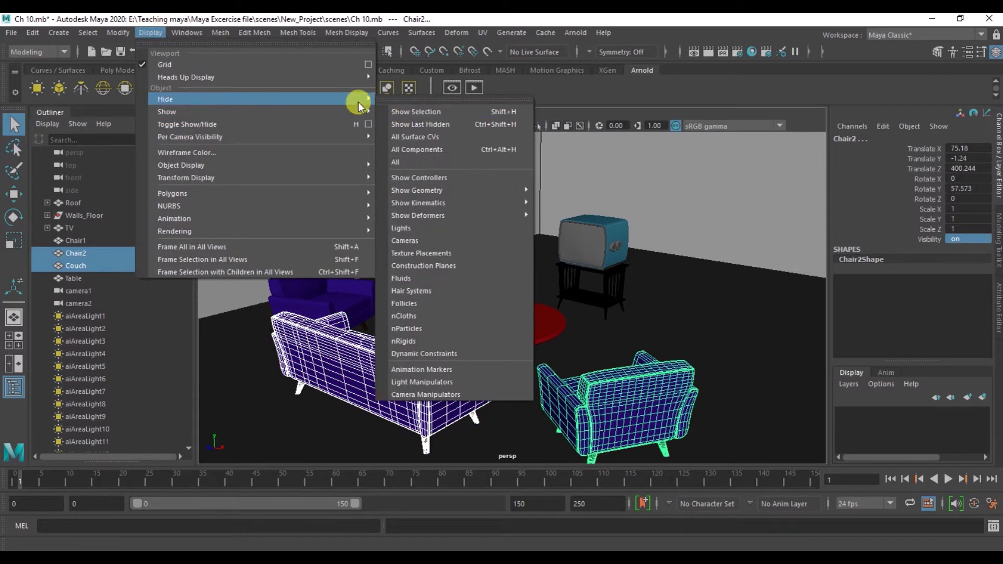
mouse_move(165, 99)
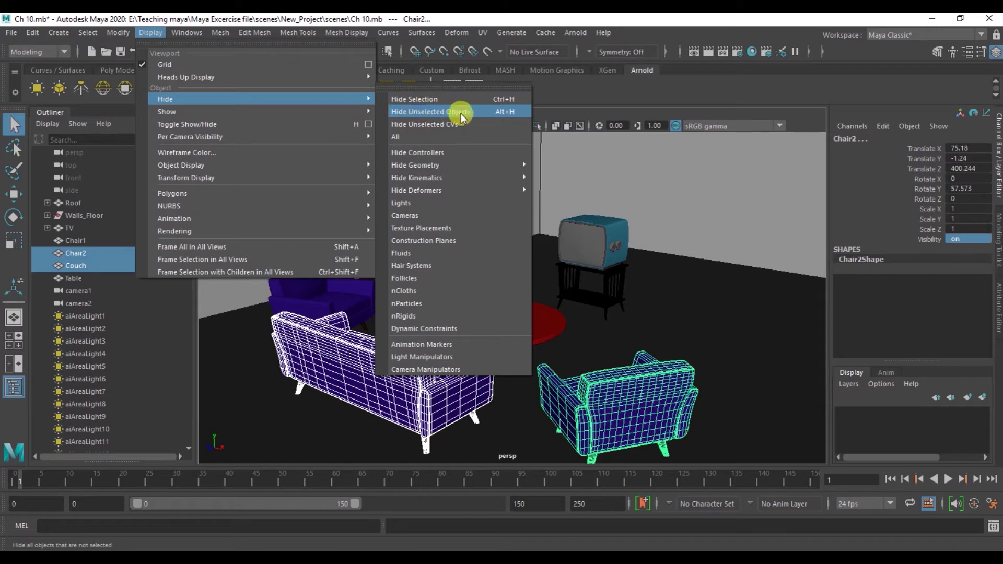
click(429, 113)
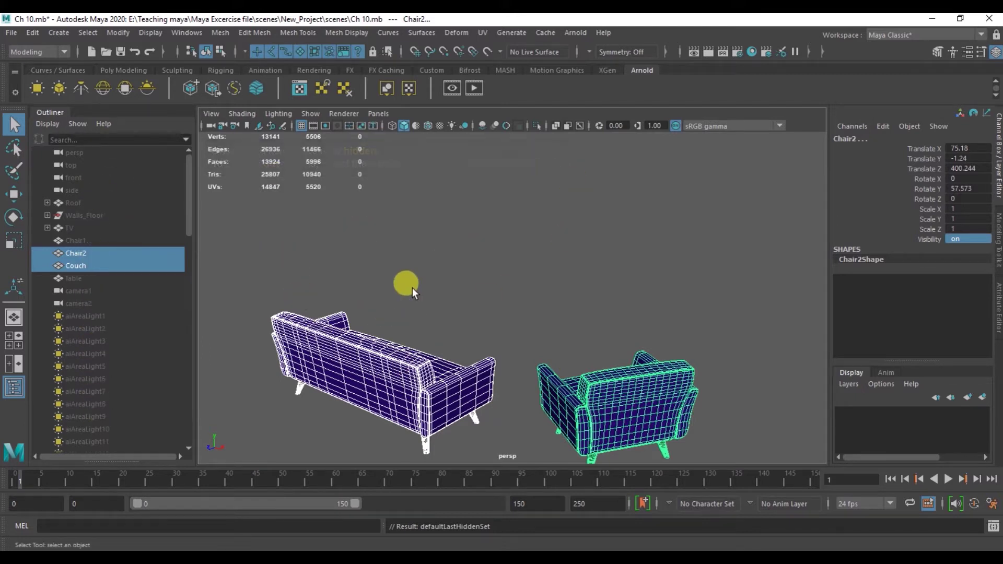
Bring back the last hidden room objects, select the floor and tumble the view slightly.
click(155, 32)
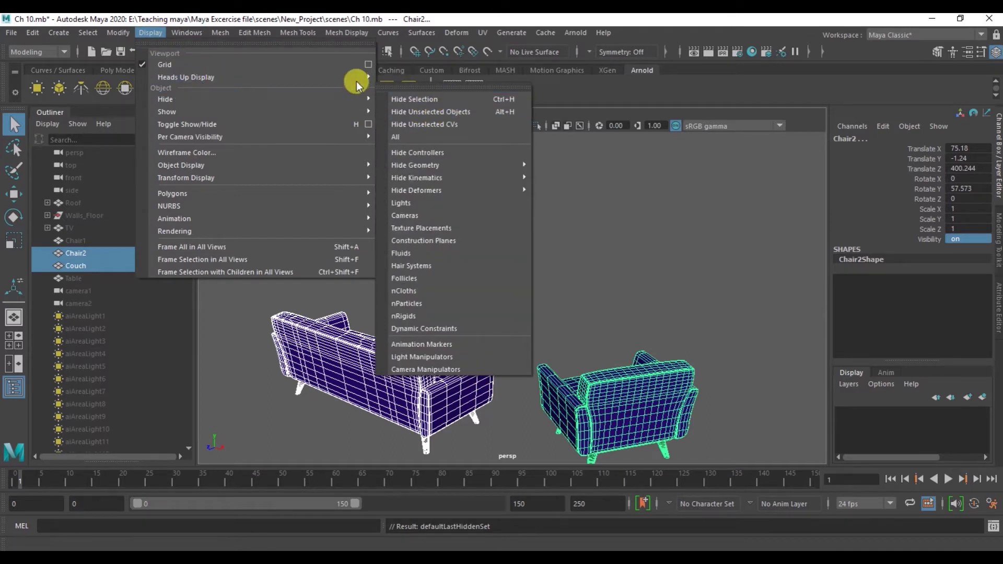
mouse_move(167, 111)
click(434, 124)
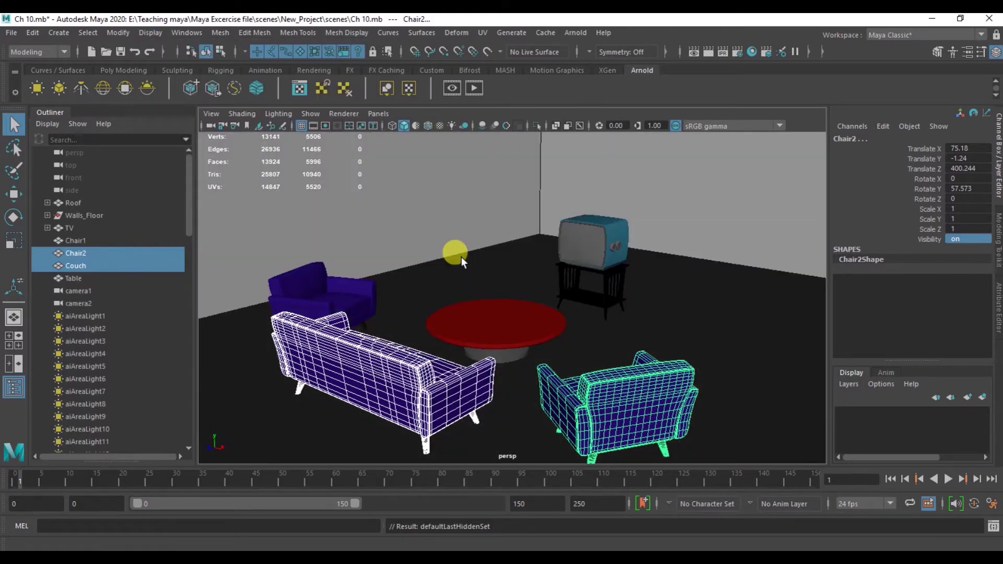
click(462, 260)
mouse_move(612, 306)
alt+mouse_down()
mouse_move(616, 292)
mouse_move(627, 295)
mouse_move(588, 291)
mouse_move(368, 327)
alt+mouse_up()
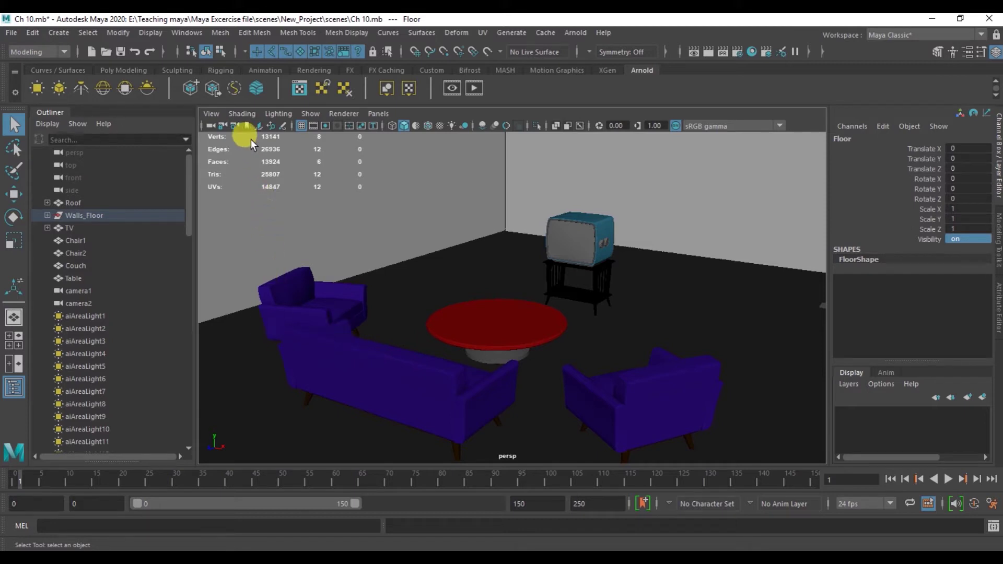
click(156, 33)
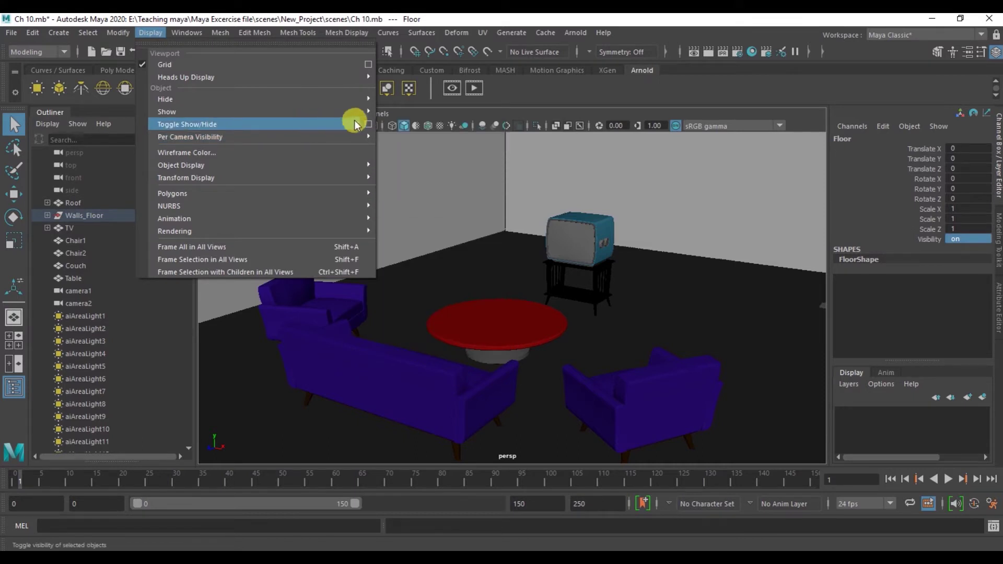
mouse_move(204, 98)
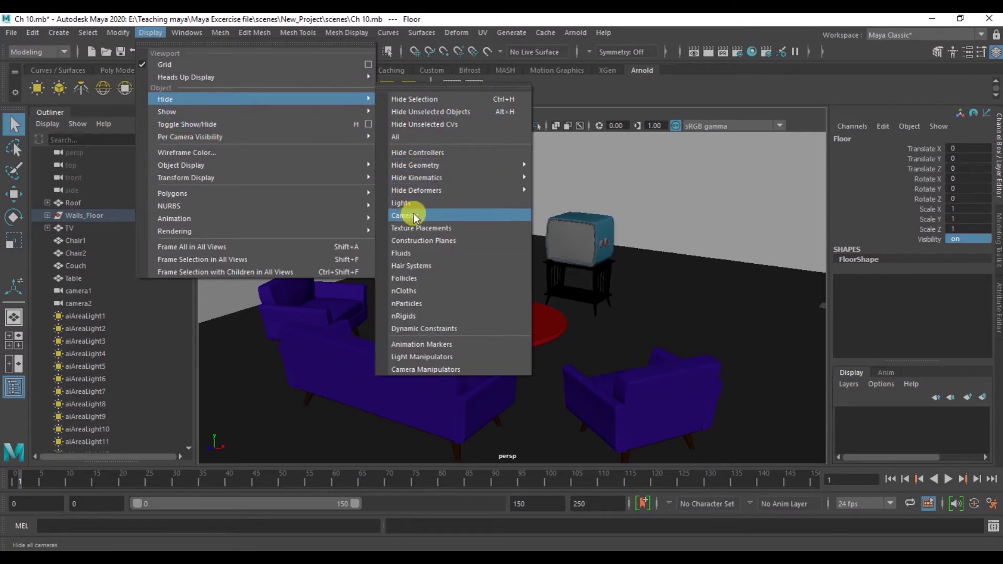
Hide all cameras in the scene, then show all cameras again.
click(405, 214)
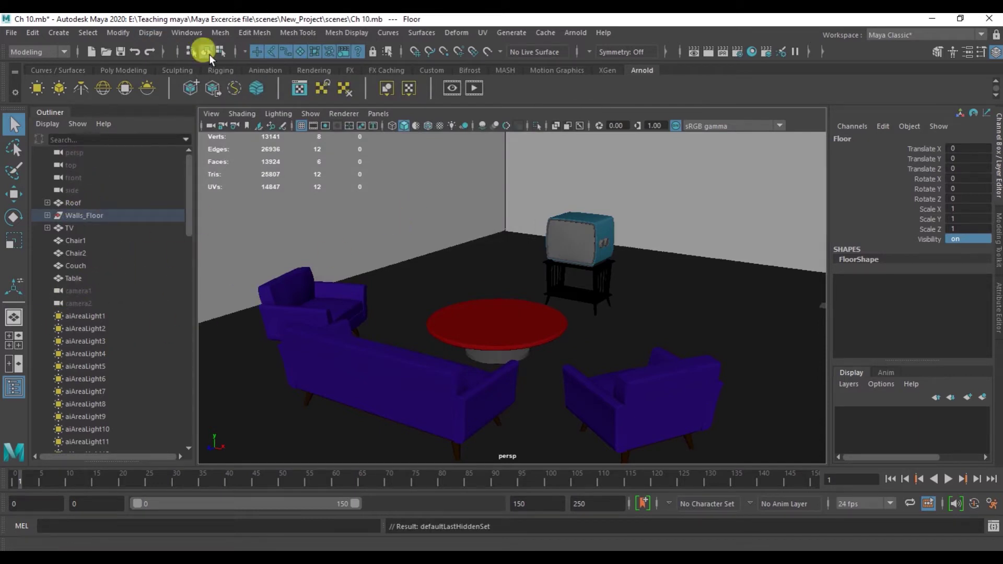
click(160, 32)
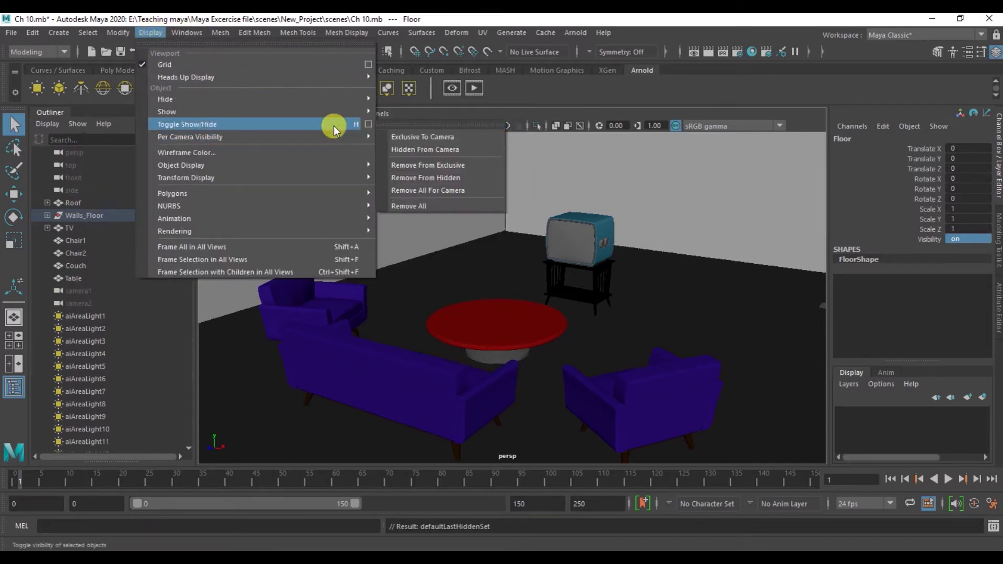
mouse_move(167, 111)
click(405, 240)
Select the side camera and reframe the view on the chairs, table and TV.
mouse_move(530, 302)
alt+right_down()
mouse_move(333, 219)
mouse_move(418, 263)
alt+right_up()
mouse_move(418, 262)
alt+mouse_down()
mouse_move(530, 321)
mouse_move(410, 313)
mouse_move(477, 313)
alt+mouse_up()
mouse_move(477, 313)
alt+right_down()
mouse_move(609, 377)
mouse_move(507, 363)
mouse_move(600, 385)
mouse_move(582, 318)
alt+right_up()
click(629, 409)
alt+drag(582, 317, 432, 300)
mouse_move(432, 300)
alt+right_down()
mouse_move(806, 436)
mouse_move(81, 298)
alt+right_up()
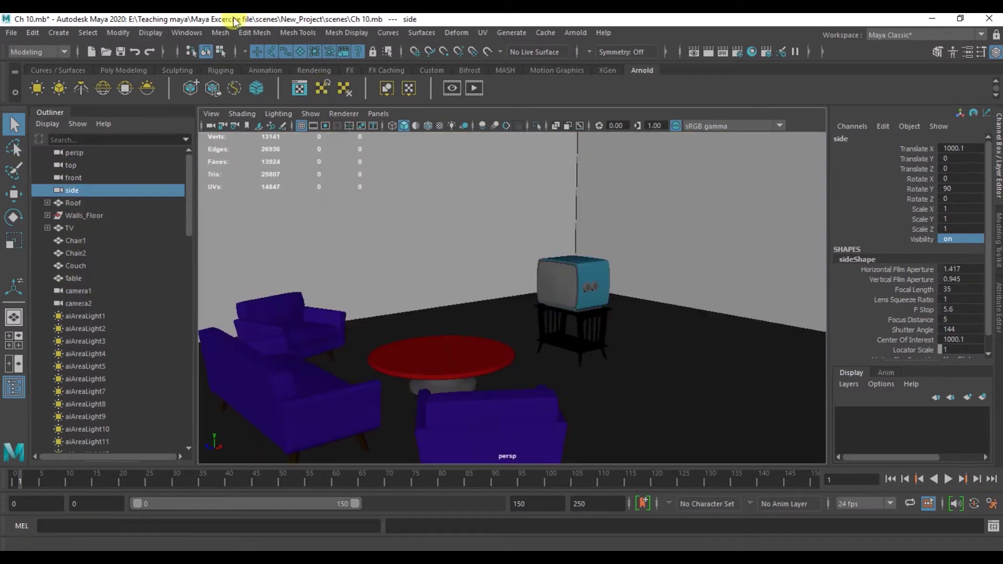
Hide the persp, top, front and side cameras with Ctrl+H, then select the table and floor.
click(71, 191)
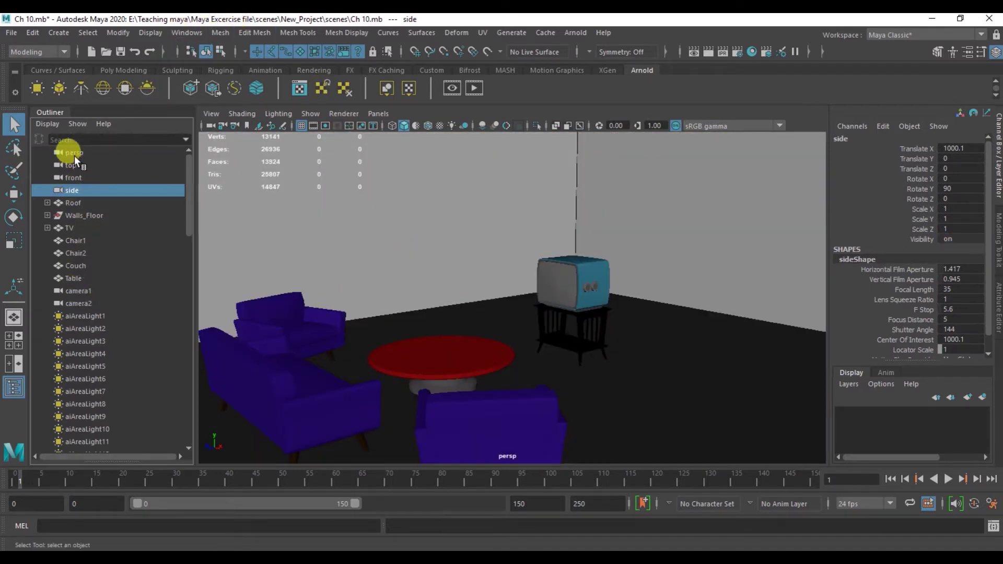
drag(75, 156, 74, 151)
key(ctrl+h)
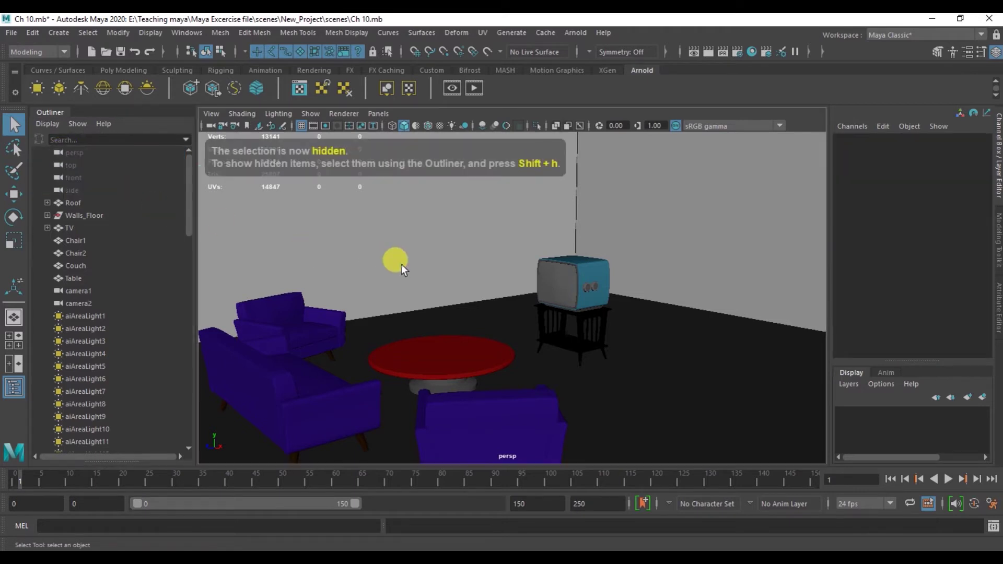
click(402, 265)
alt+middle_drag(461, 315, 399, 310)
click(406, 377)
mouse_move(379, 359)
alt+mouse_down()
mouse_move(313, 366)
mouse_move(417, 294)
mouse_move(464, 298)
mouse_move(433, 311)
mouse_move(445, 285)
mouse_move(416, 289)
mouse_move(414, 298)
mouse_move(443, 309)
alt+mouse_up()
click(445, 286)
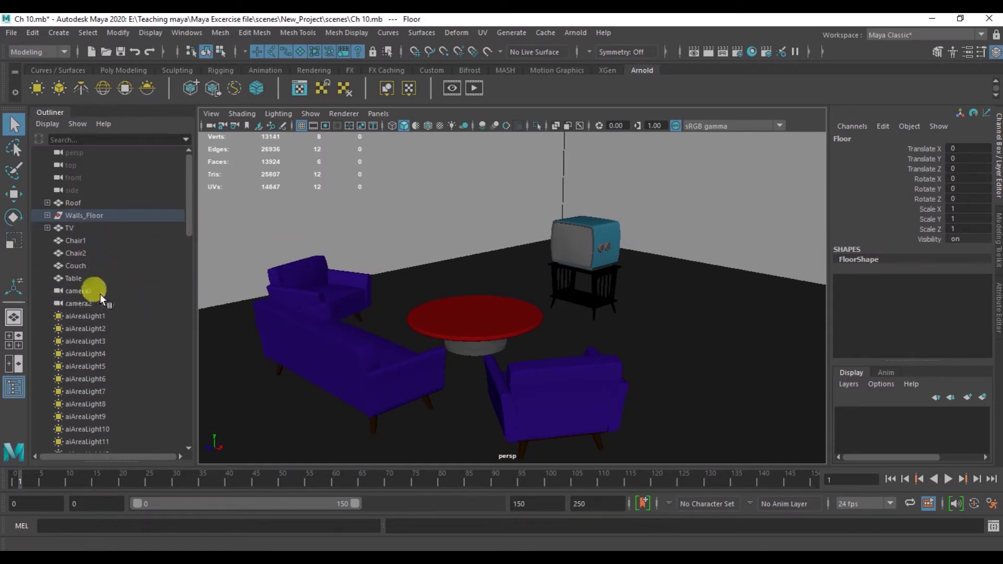
Dolly out and orbit around the house exterior, clearing the floor selection.
mouse_move(557, 295)
alt+right_down()
mouse_move(386, 231)
mouse_move(275, 205)
alt+right_up()
mouse_move(507, 320)
alt+mouse_down()
mouse_move(441, 327)
mouse_move(405, 318)
mouse_move(359, 330)
mouse_move(340, 319)
mouse_move(439, 314)
mouse_move(465, 324)
alt+mouse_up()
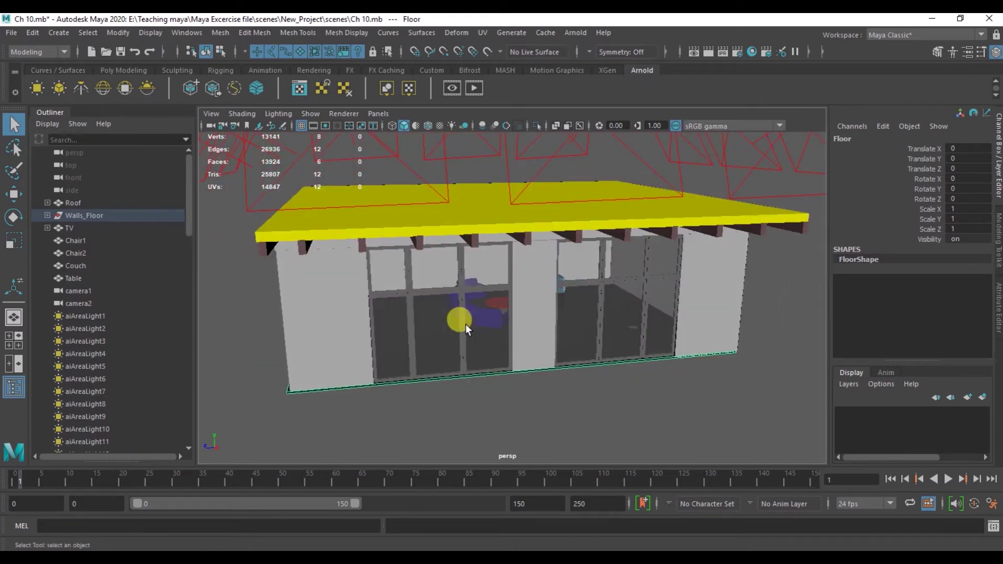
click(642, 410)
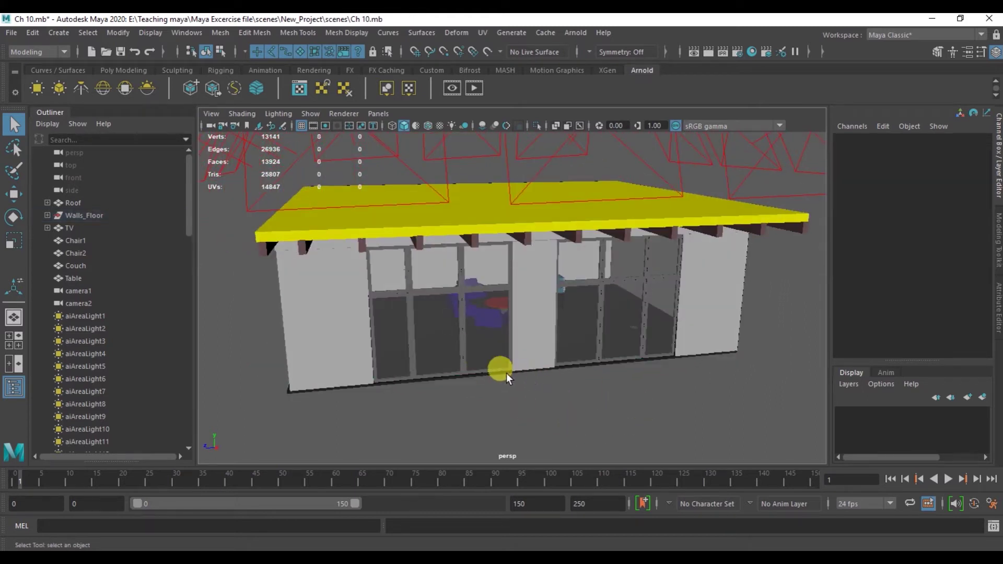
mouse_move(494, 370)
alt+mouse_down()
mouse_move(471, 359)
mouse_move(606, 373)
mouse_move(636, 358)
mouse_move(425, 359)
mouse_move(470, 365)
alt+mouse_up()
mouse_move(428, 336)
alt+mouse_down()
mouse_move(416, 343)
mouse_move(429, 346)
alt+mouse_up()
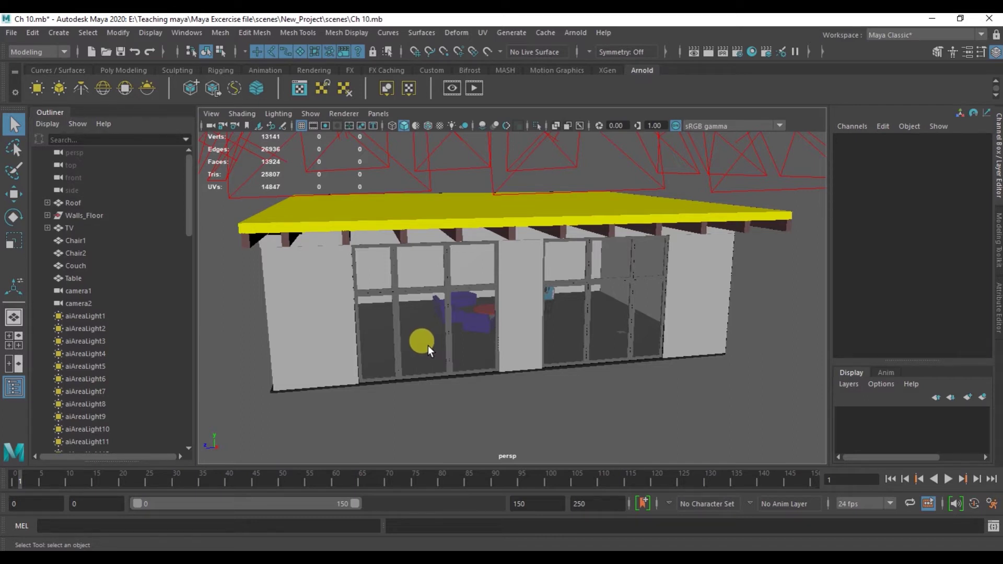
alt+drag(309, 271, 304, 272)
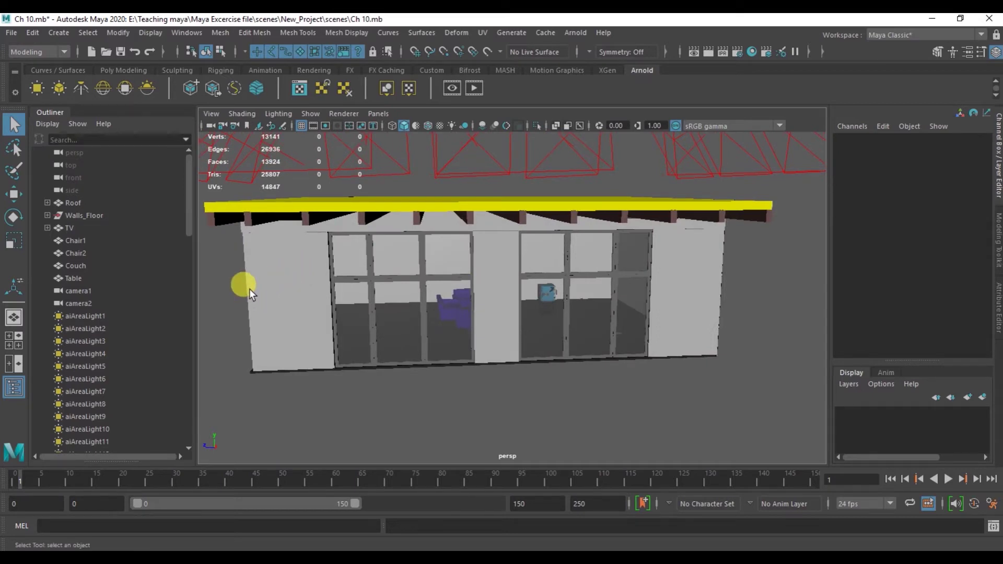
alt+drag(409, 320, 434, 320)
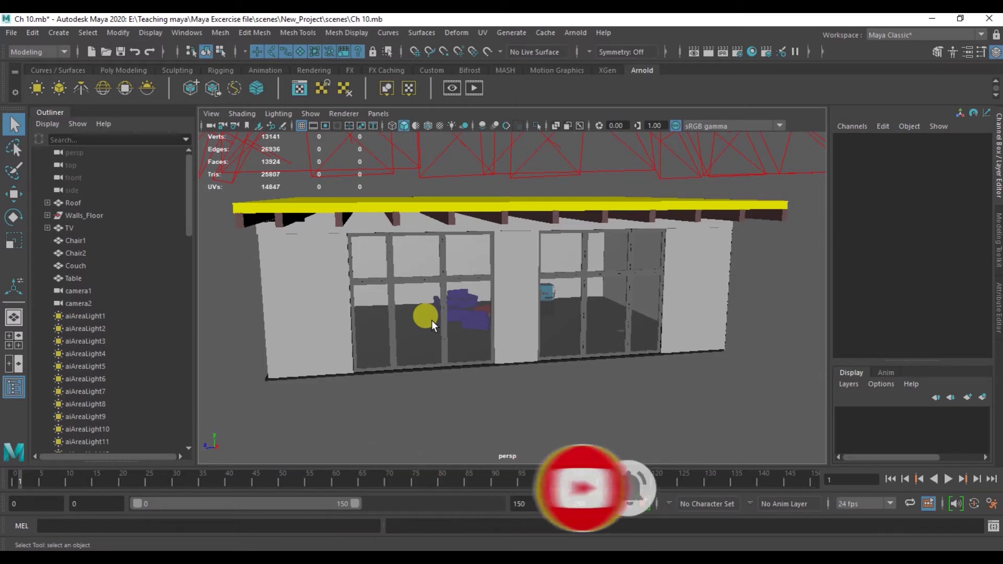
key(alt)
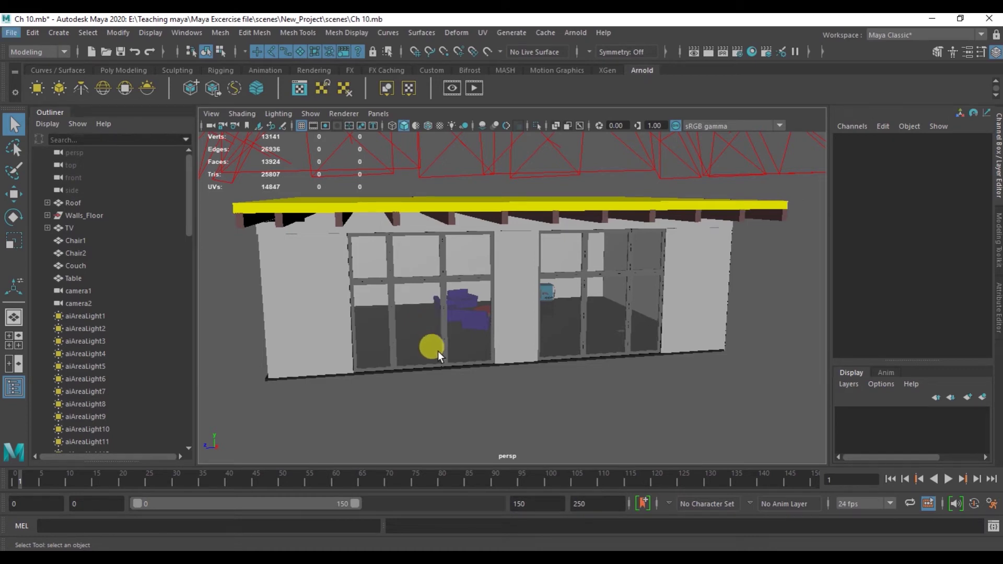
Orbit up to view the house from above and select the roof.
alt+drag(438, 351, 663, 364)
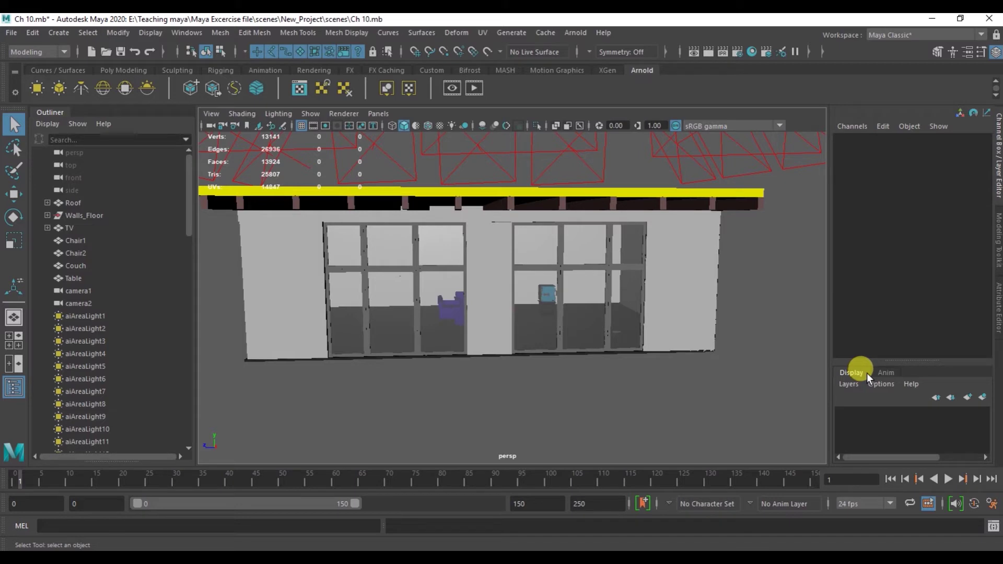
scroll(511, 324, up, 3)
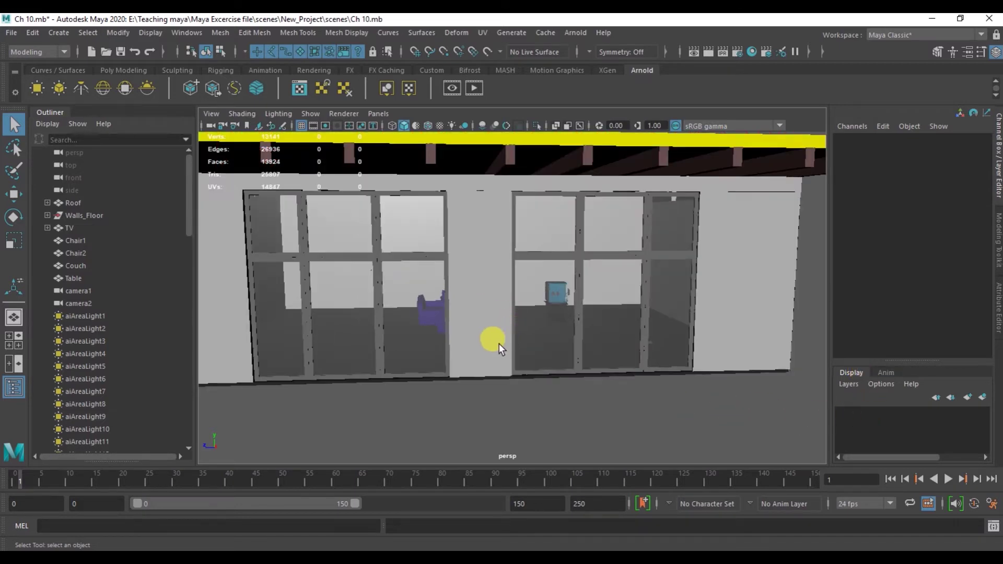
mouse_move(458, 358)
alt+mouse_down()
mouse_move(575, 385)
mouse_move(562, 374)
mouse_move(593, 406)
mouse_move(542, 362)
mouse_move(560, 394)
mouse_move(573, 380)
mouse_move(579, 393)
alt+mouse_up()
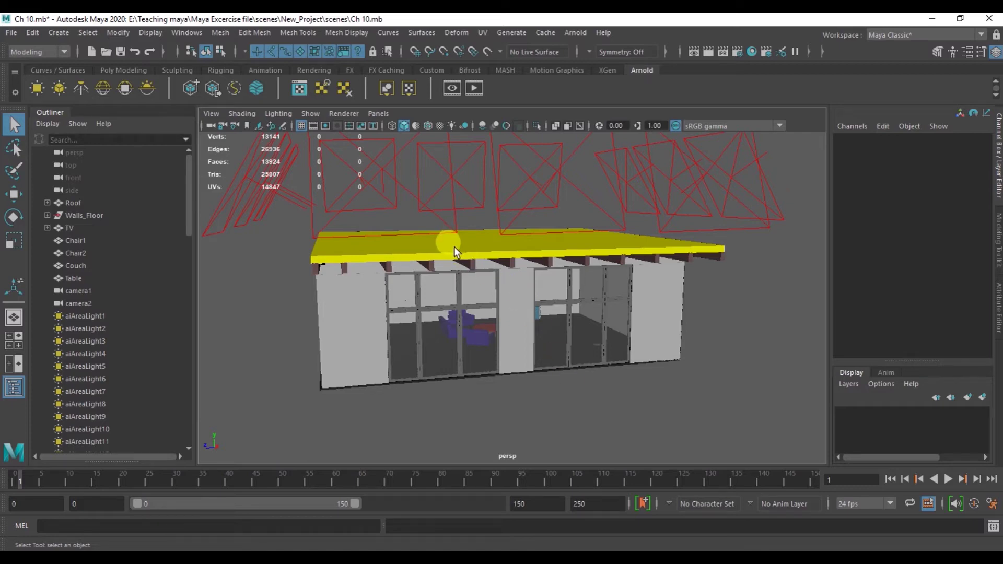
mouse_move(590, 346)
alt+mouse_down()
mouse_move(573, 363)
mouse_move(614, 363)
mouse_move(316, 397)
alt+mouse_up()
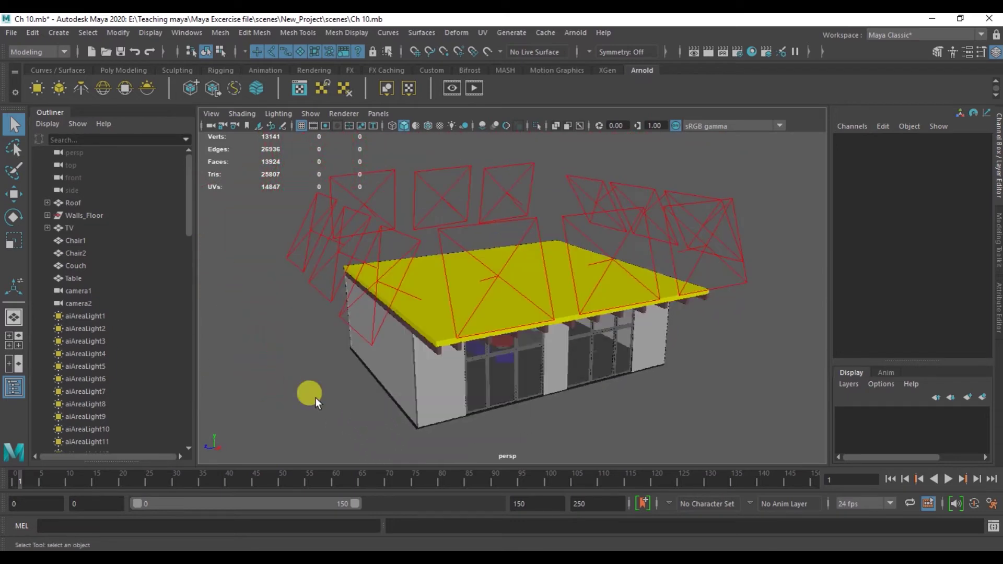
click(412, 321)
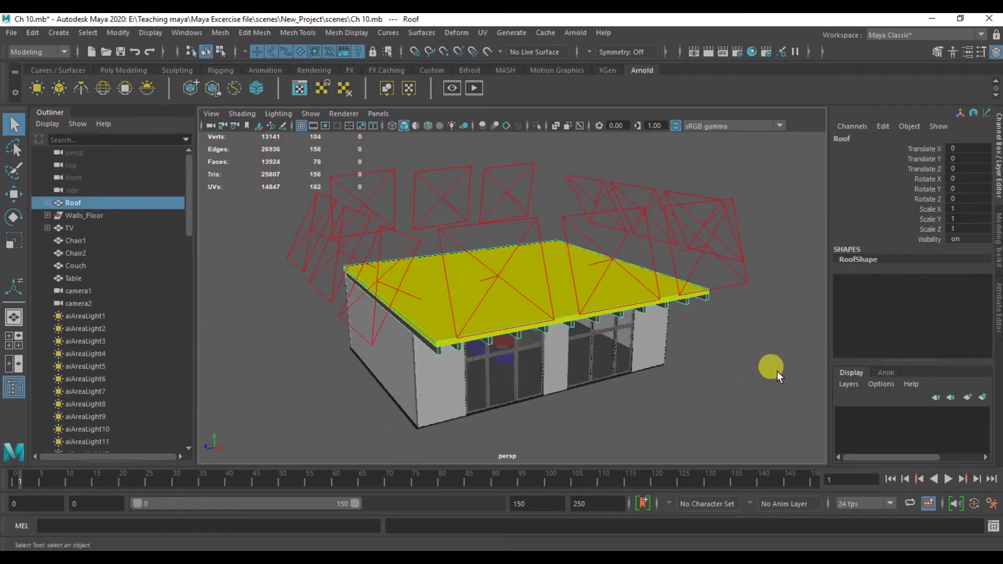
Create a new display layer, layer1, from the selected roof.
click(845, 384)
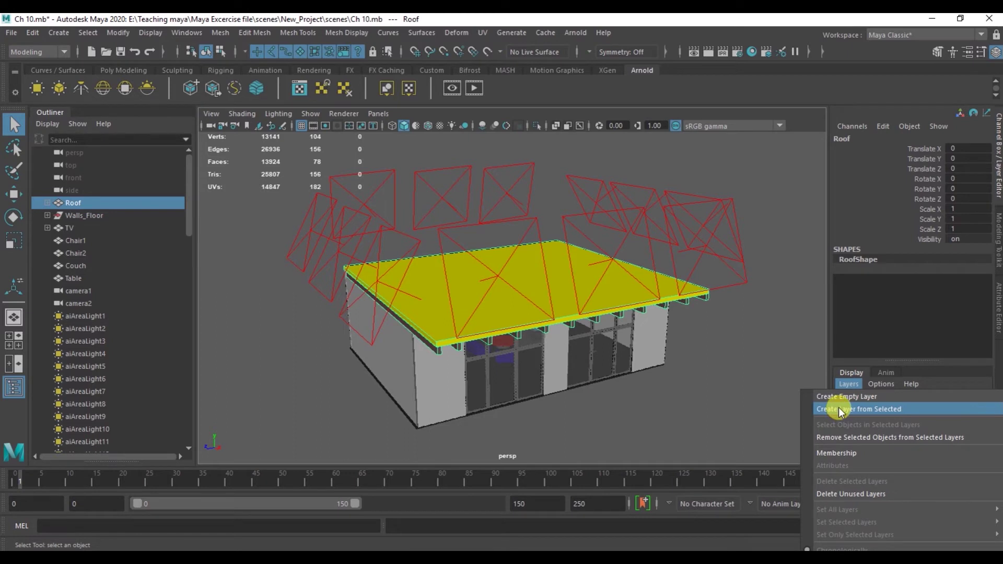
click(838, 408)
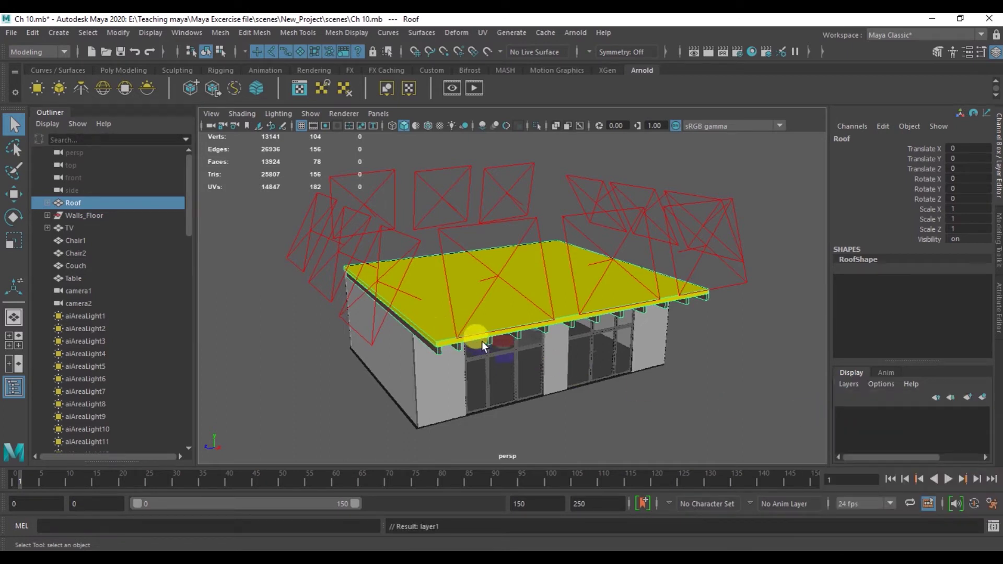
click(477, 325)
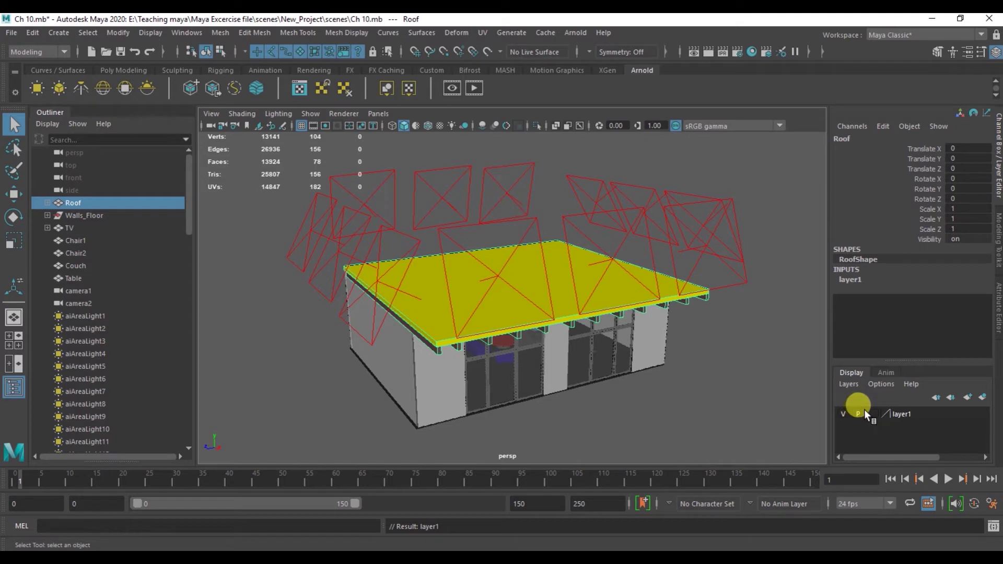
Rename layer1 to Roof1 in the Edit Layer dialog, save, and clear the selection.
click(901, 413)
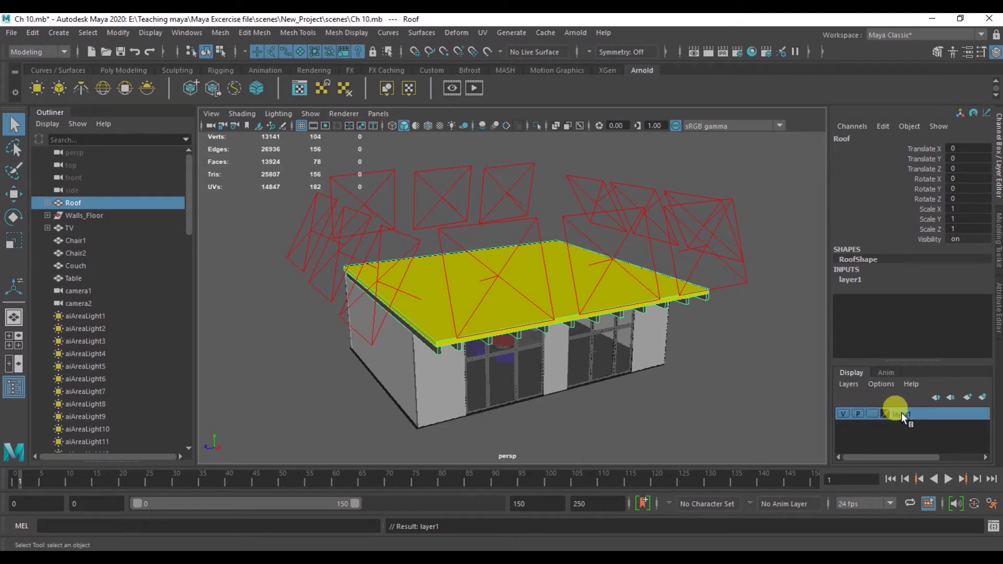
double_click(901, 413)
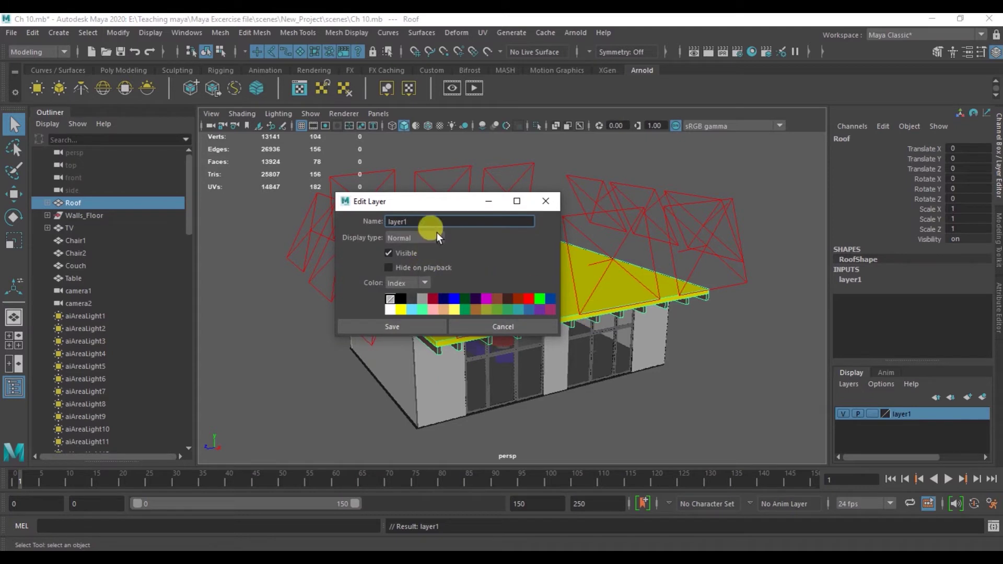
double_click(405, 221)
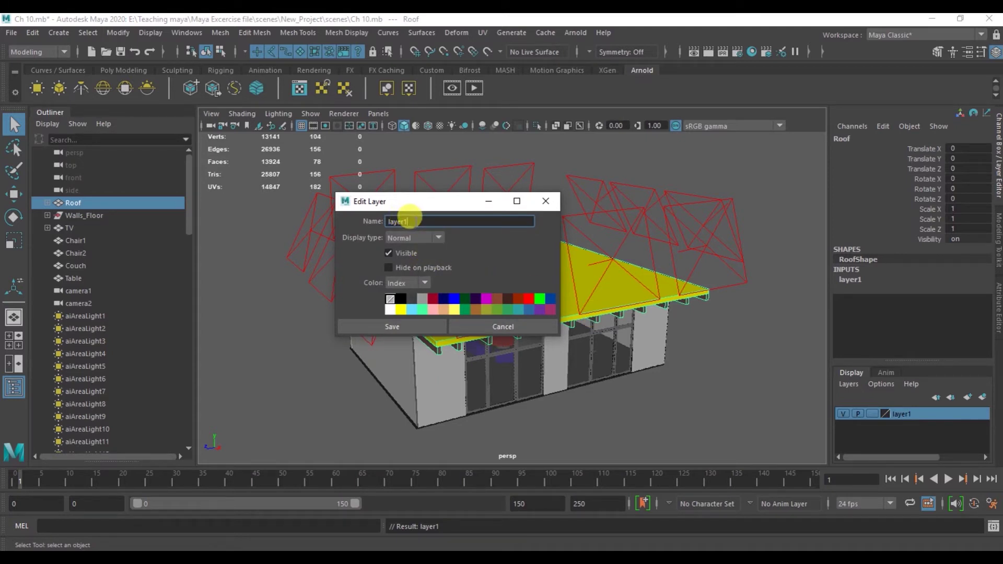
drag(410, 221, 369, 222)
text(Roof1)
click(391, 325)
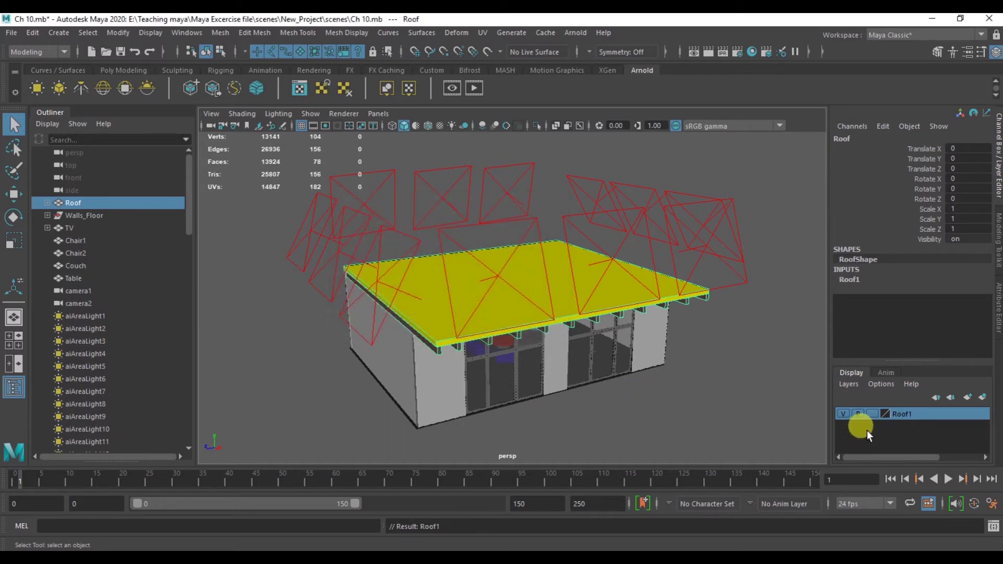
click(525, 332)
Hide and reshow the Roof1 layer while orbiting, then set its display to Template (T).
click(519, 384)
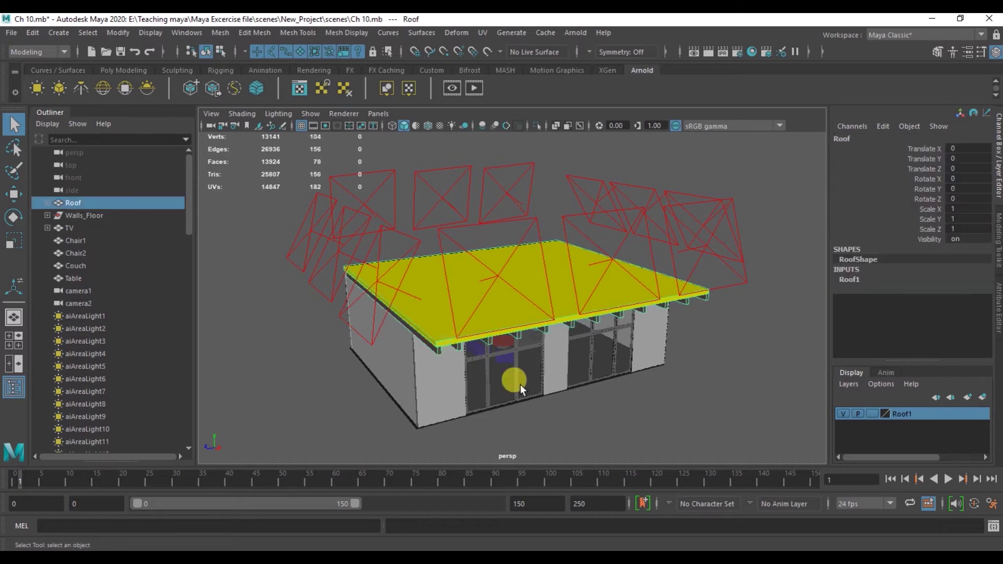
click(842, 414)
mouse_move(605, 392)
alt+mouse_down()
mouse_move(599, 379)
mouse_move(667, 409)
mouse_move(634, 390)
mouse_move(656, 397)
mouse_move(564, 403)
mouse_move(564, 394)
mouse_move(592, 403)
alt+mouse_up()
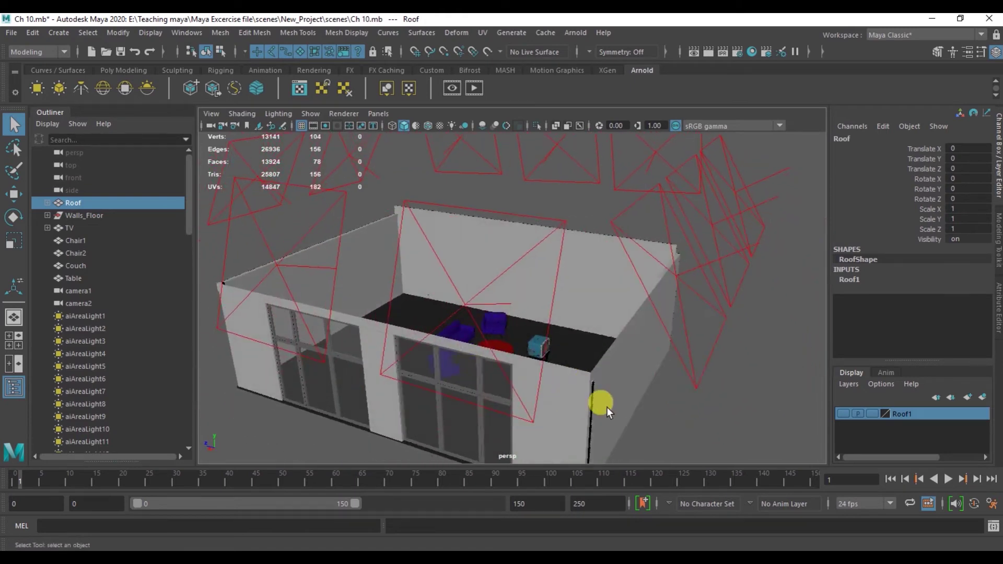
click(843, 413)
mouse_move(783, 408)
alt+mouse_down()
mouse_move(600, 403)
mouse_move(664, 402)
mouse_move(717, 387)
mouse_move(658, 404)
mouse_move(600, 398)
mouse_move(705, 399)
mouse_move(683, 405)
alt+mouse_up()
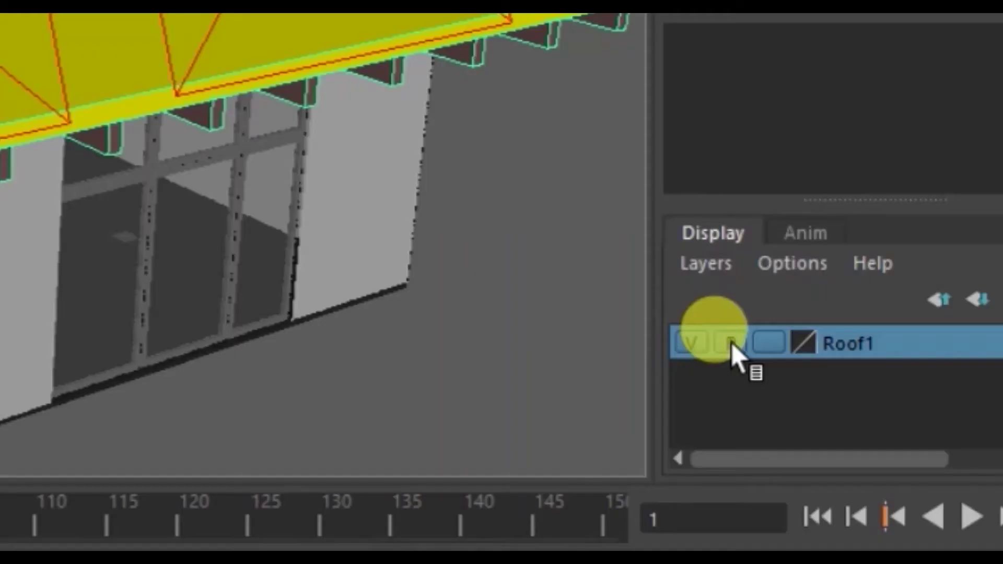
click(773, 343)
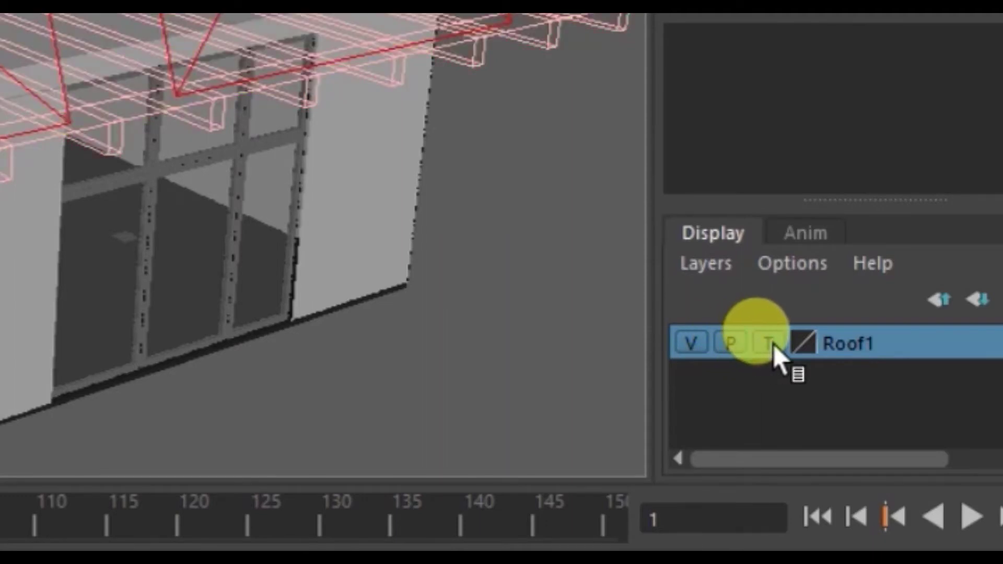
Clear the selection and orbit down to a low view of the room.
mouse_move(648, 397)
alt+mouse_down()
mouse_move(629, 381)
mouse_move(757, 412)
mouse_move(663, 376)
mouse_move(673, 379)
mouse_move(731, 315)
mouse_move(778, 349)
alt+mouse_up()
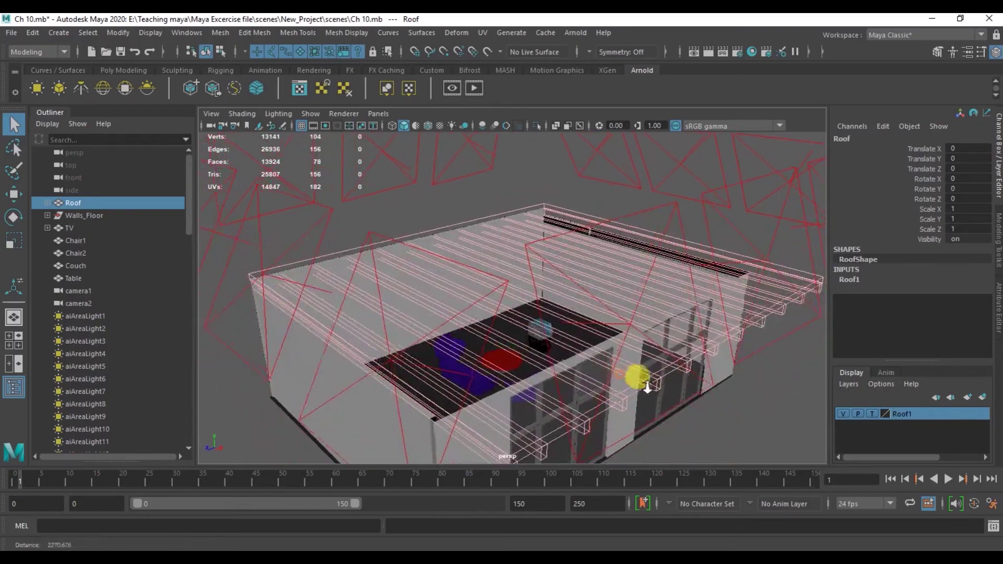
click(754, 340)
click(752, 271)
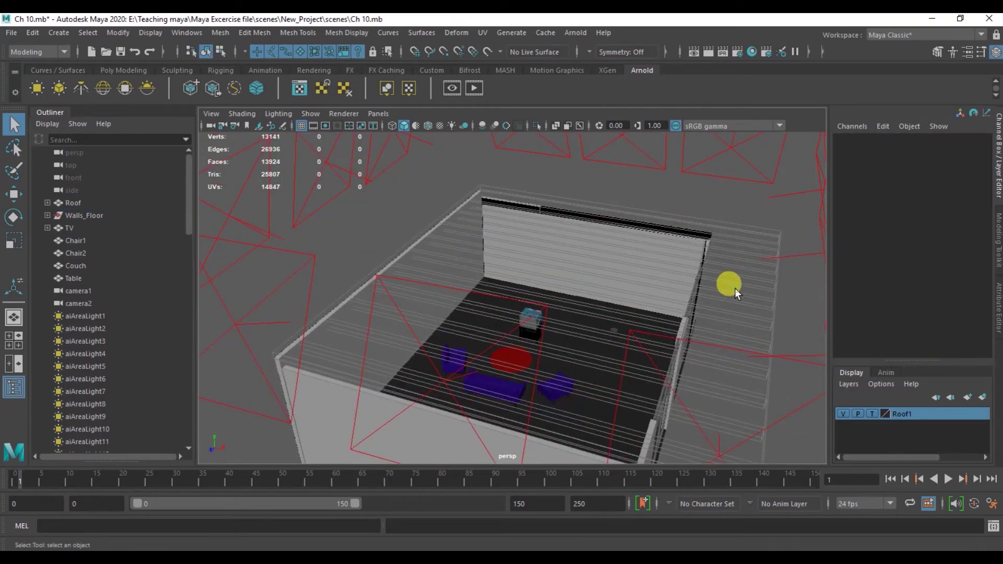
scroll(734, 292, down, 3)
mouse_move(674, 295)
alt+mouse_down()
mouse_move(674, 311)
mouse_move(620, 324)
mouse_move(658, 342)
alt+mouse_up()
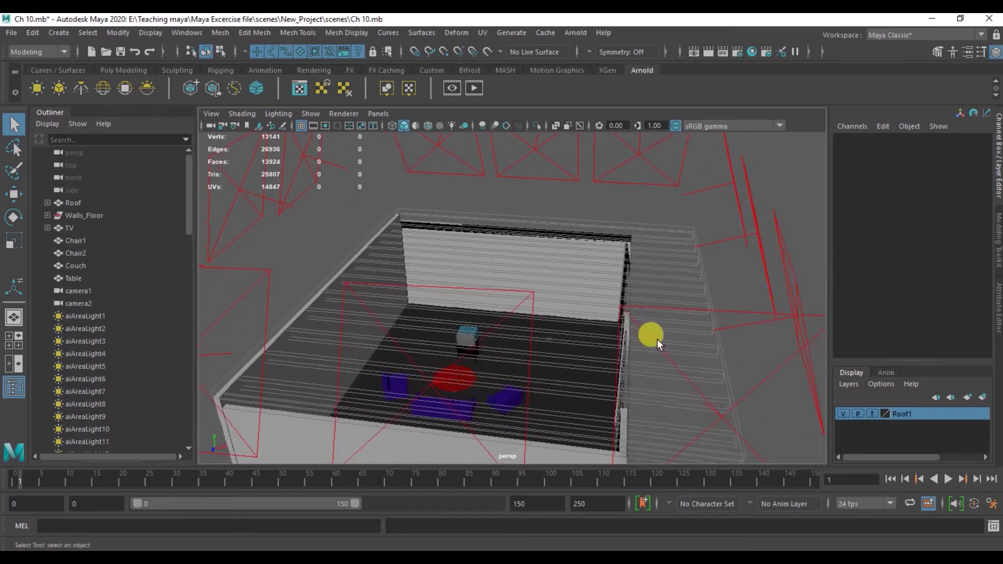
scroll(693, 340, up, 2)
scroll(656, 358, up, 2)
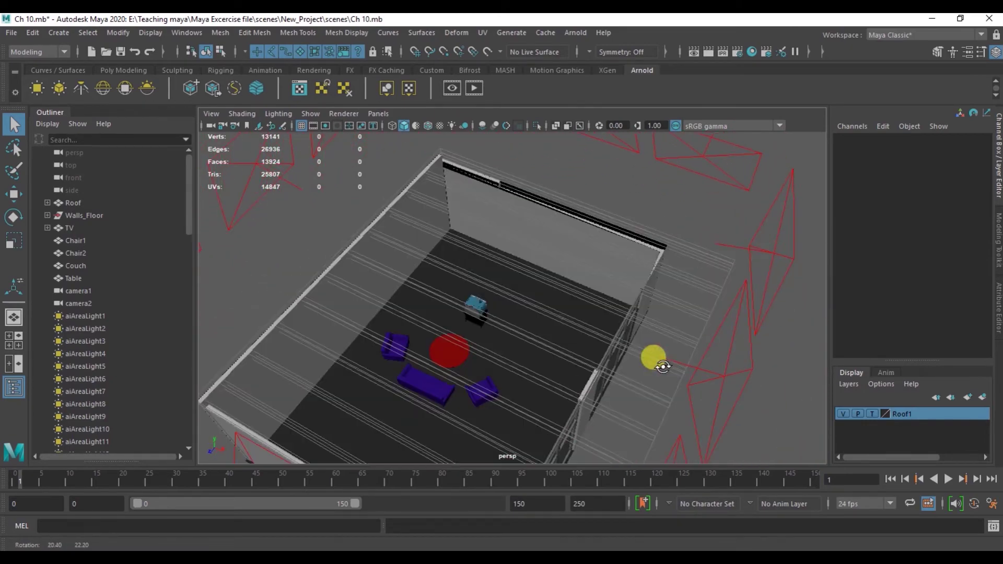
scroll(685, 368, up, 2)
alt+middle_drag(693, 376, 580, 320)
alt+drag(580, 320, 471, 233)
scroll(528, 277, up, 3)
mouse_move(586, 320)
alt+mouse_down()
mouse_move(543, 315)
mouse_move(536, 282)
mouse_move(470, 298)
mouse_move(358, 269)
mouse_move(393, 312)
mouse_move(374, 298)
mouse_move(470, 340)
mouse_move(507, 327)
mouse_move(528, 339)
alt+mouse_up()
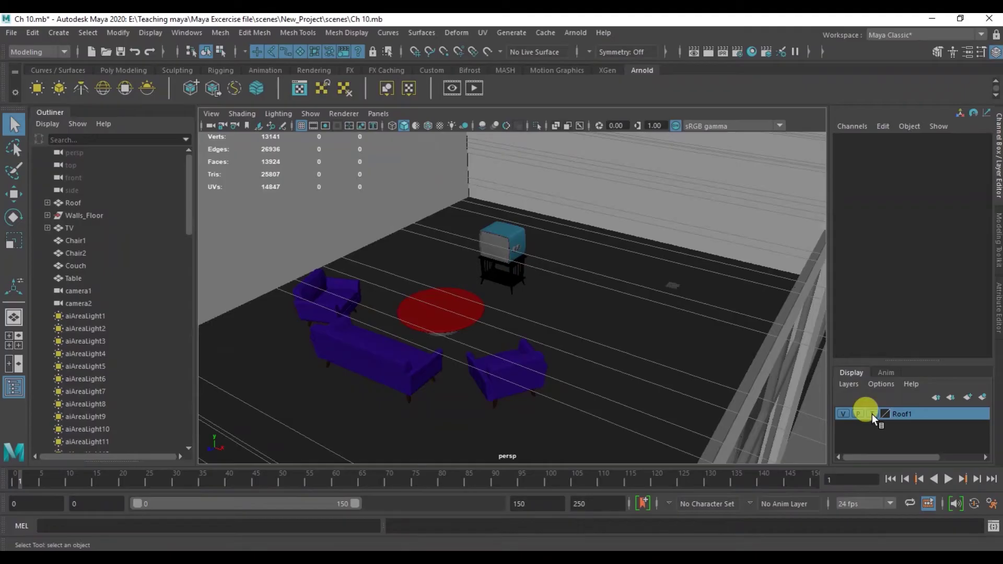
Switch Roof1 off Template display and confirm a roof beam can be selected.
click(872, 413)
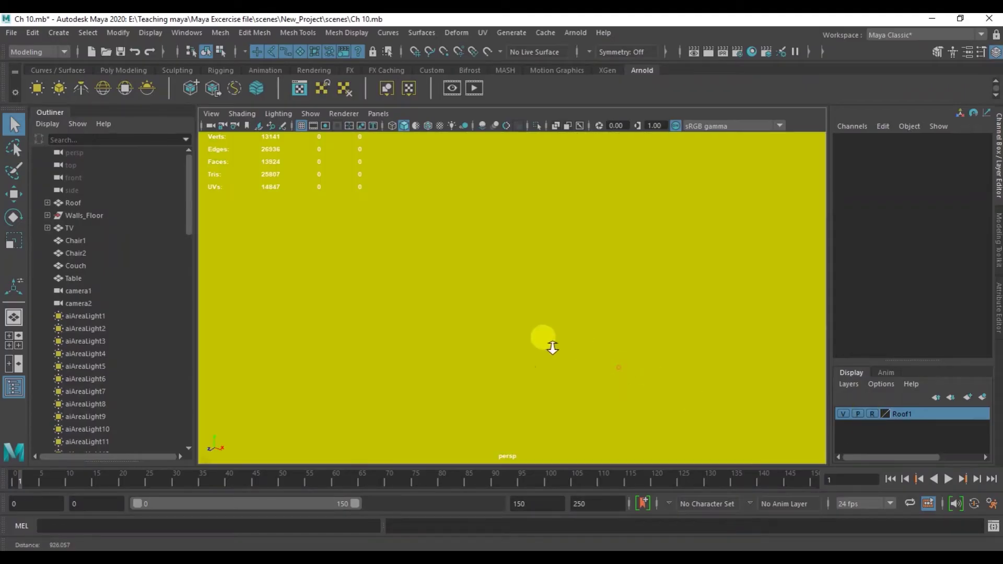
mouse_move(572, 357)
alt+mouse_down()
mouse_move(486, 334)
mouse_move(537, 355)
alt+mouse_up()
mouse_move(565, 316)
alt+mouse_down()
mouse_move(578, 348)
mouse_move(573, 341)
mouse_move(705, 277)
alt+mouse_up()
mouse_move(787, 202)
mouse_down()
mouse_move(803, 256)
mouse_move(650, 271)
mouse_move(675, 293)
mouse_move(658, 289)
mouse_move(668, 271)
mouse_up()
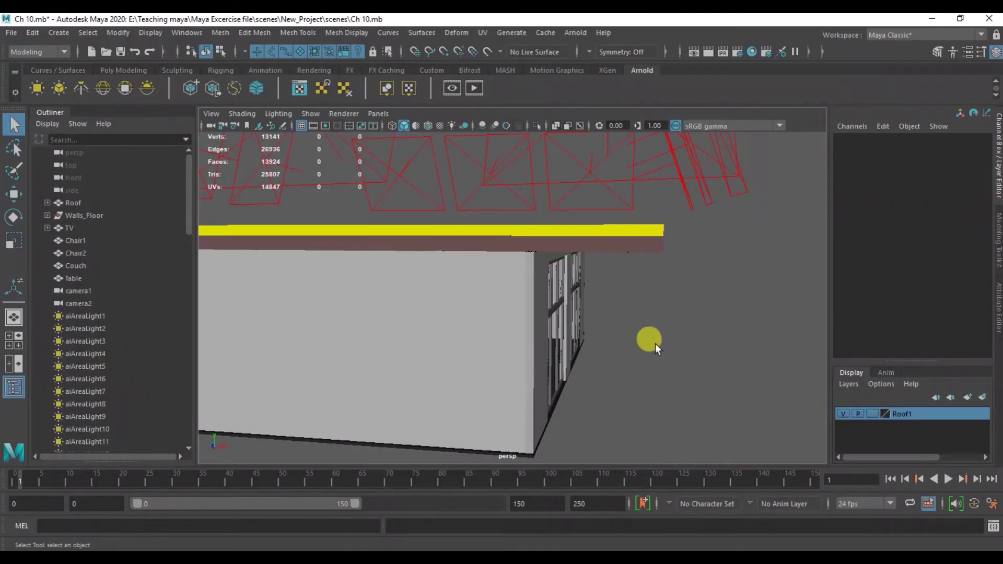
alt+drag(655, 344, 672, 313)
click(651, 273)
mouse_move(665, 278)
alt+mouse_down()
mouse_move(648, 282)
mouse_move(669, 278)
mouse_move(681, 293)
mouse_move(710, 286)
mouse_move(423, 296)
alt+mouse_up()
click(648, 252)
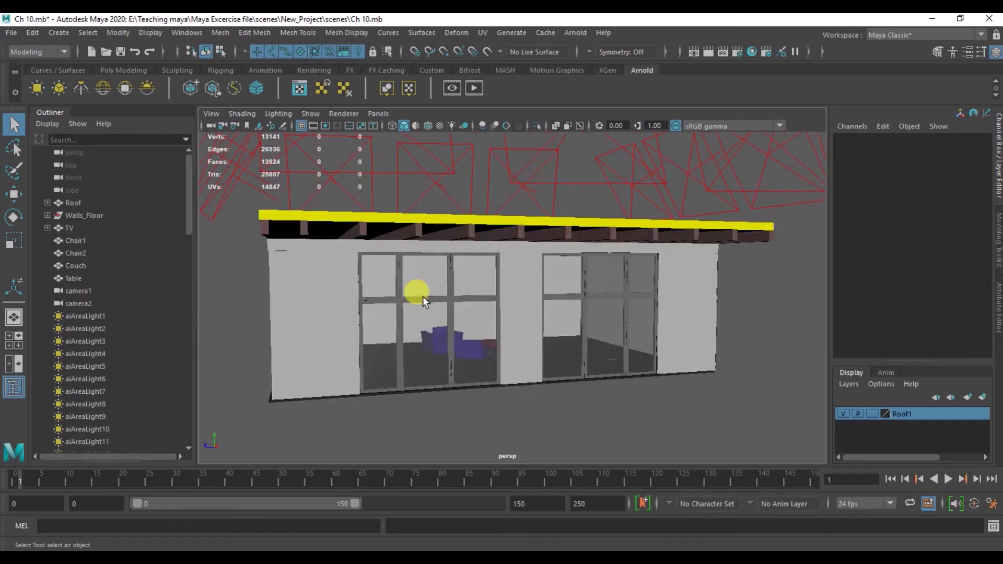
Orbit to a front view of the house and create a new empty display layer, layer1.
click(288, 231)
alt+drag(310, 268, 340, 281)
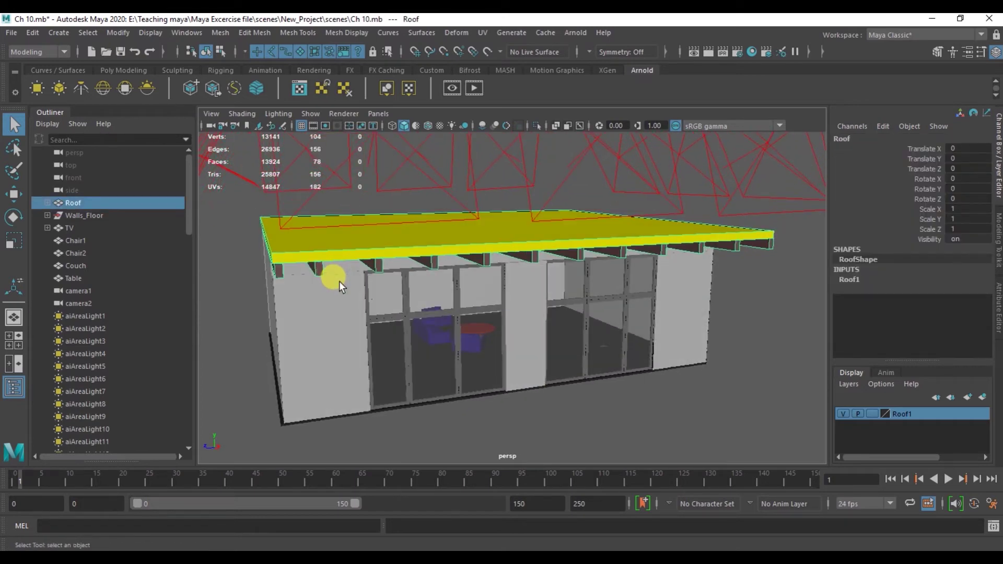
click(246, 371)
alt+drag(385, 370, 372, 364)
click(913, 443)
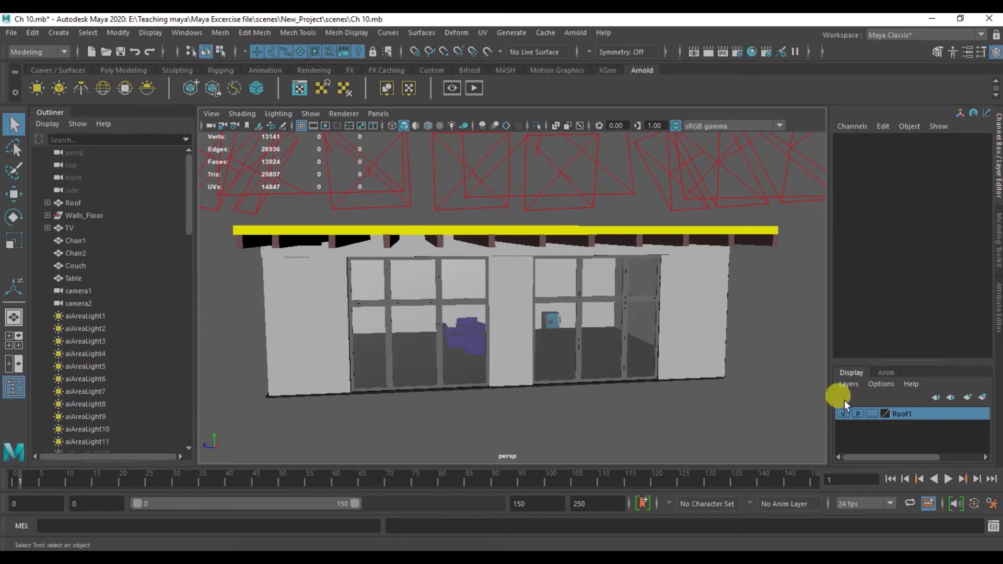
click(847, 384)
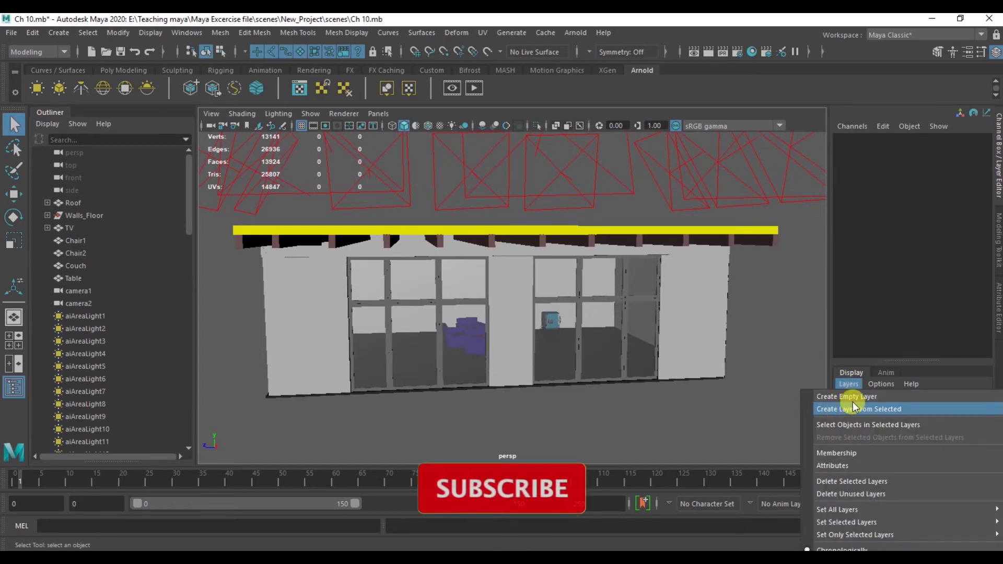
click(853, 407)
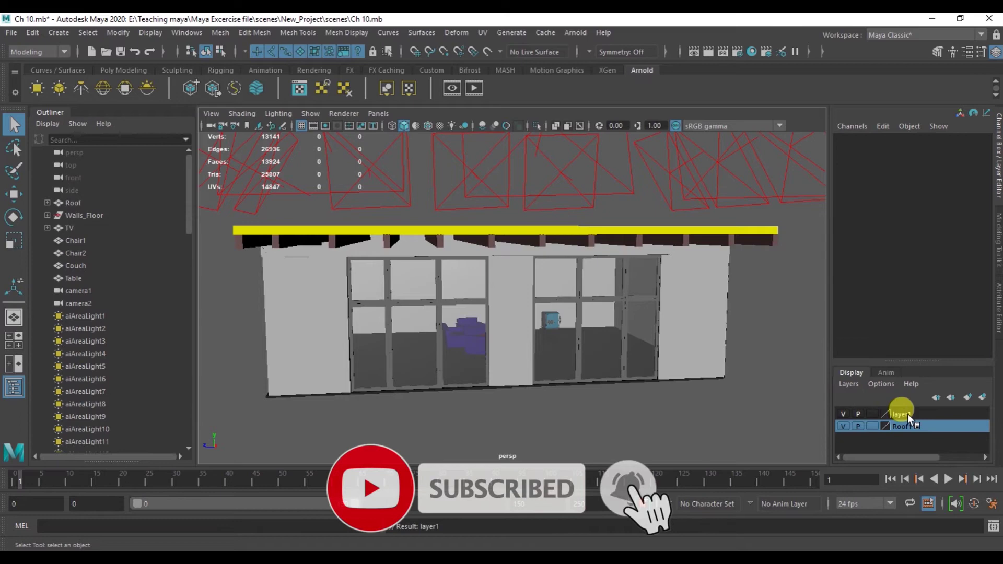
click(904, 414)
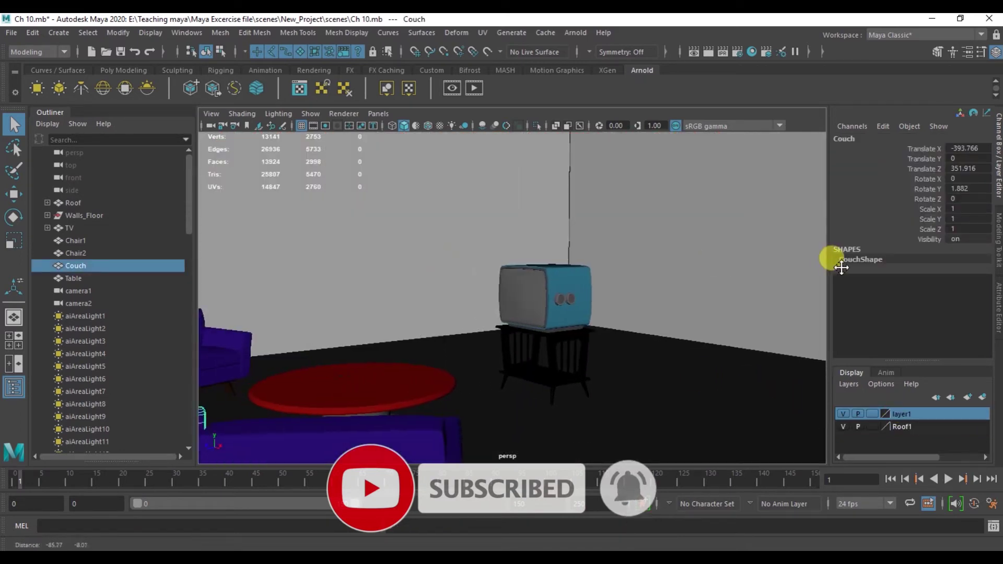
Select the couch, TV and table together in the room.
mouse_move(421, 297)
alt+mouse_down()
mouse_move(622, 334)
mouse_move(481, 348)
mouse_move(491, 350)
alt+mouse_up()
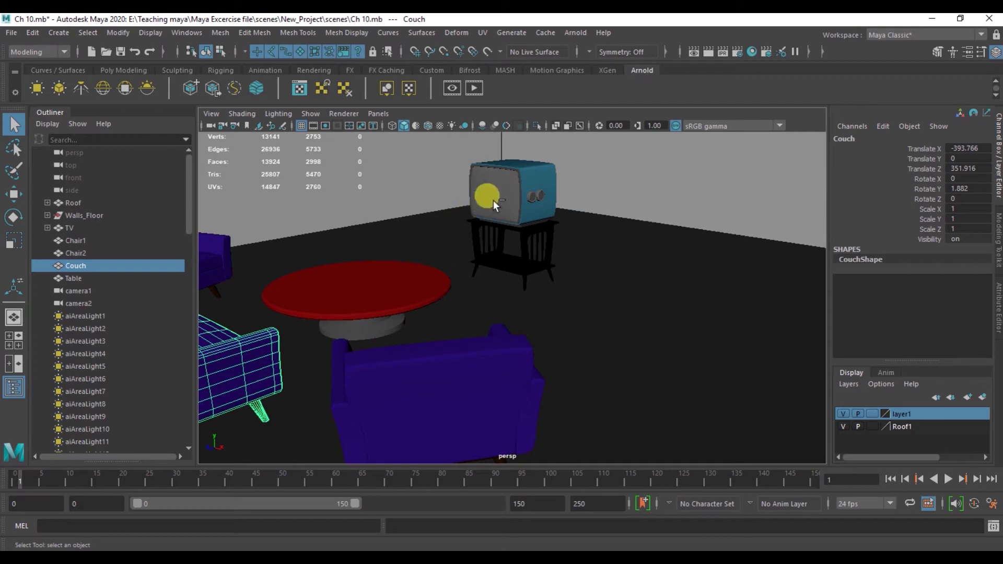
shift+click(513, 268)
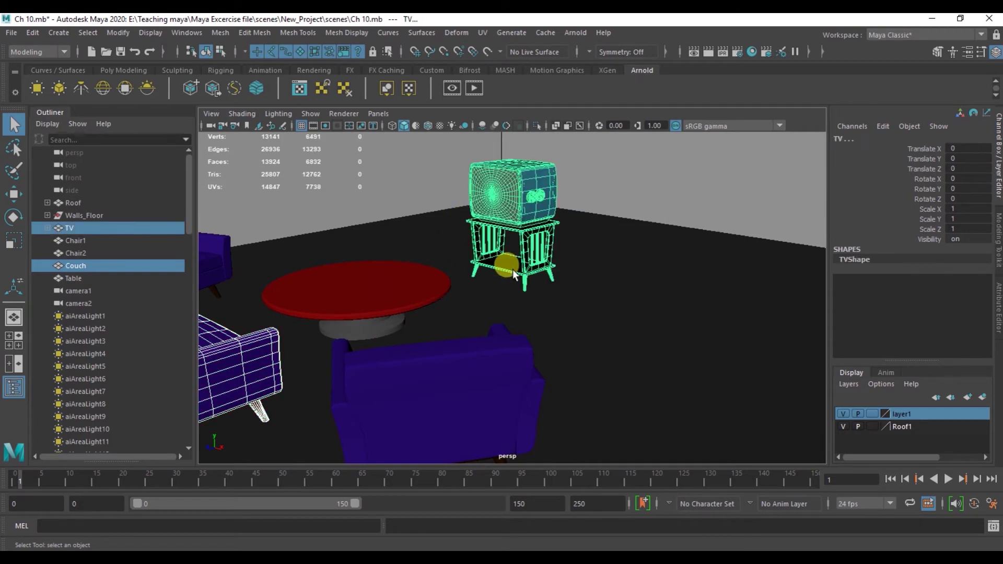
shift+click(345, 277)
mouse_move(473, 321)
alt+mouse_down()
mouse_move(379, 281)
mouse_move(603, 378)
alt+mouse_up()
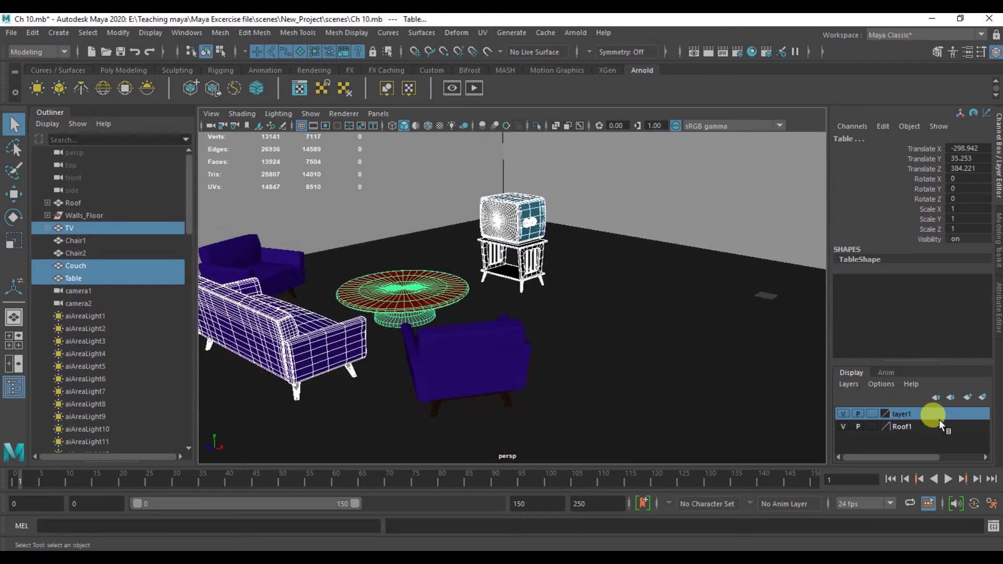
Add the selected couch, TV and table to layer1 and toggle its visibility to test.
right_click(910, 415)
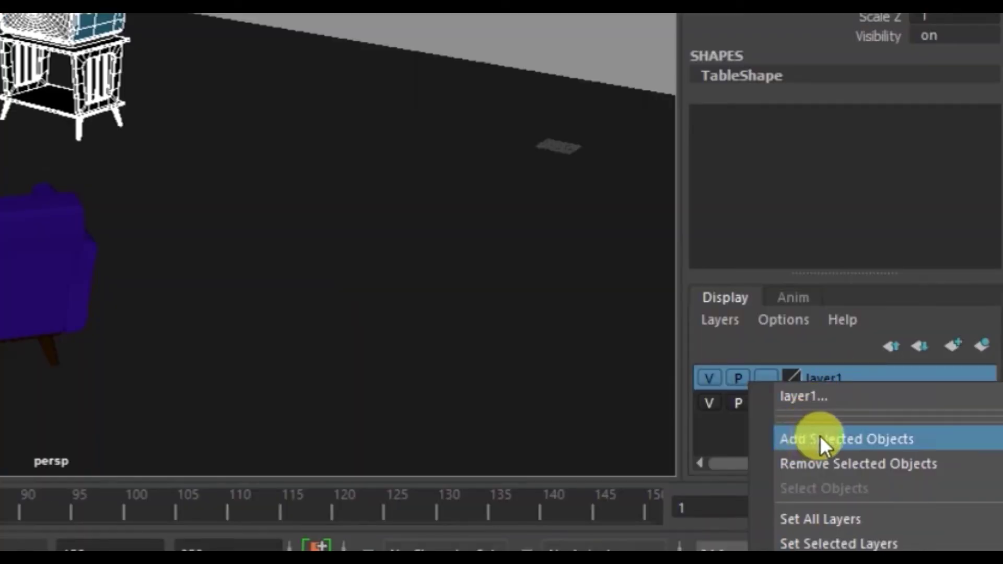
click(848, 441)
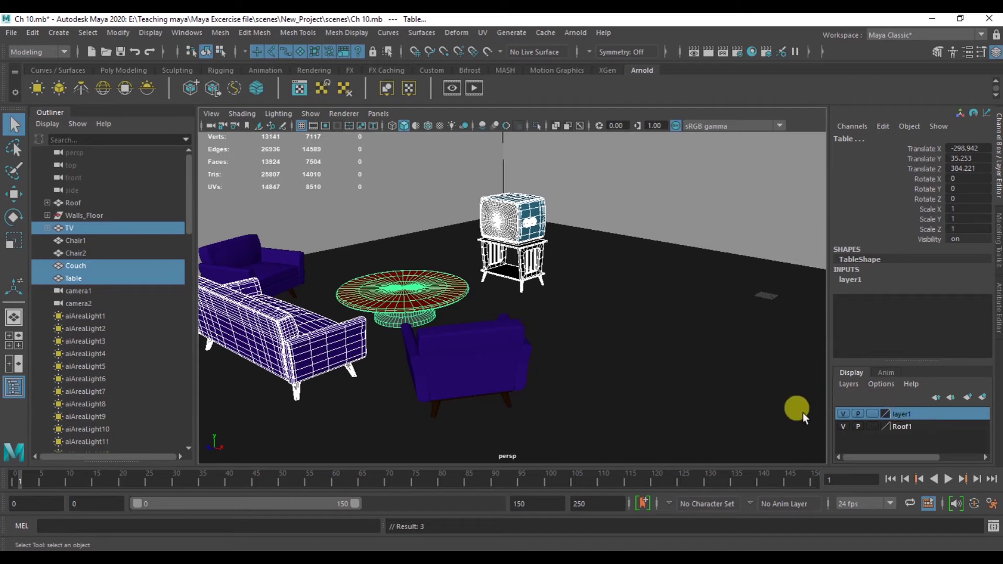
click(839, 413)
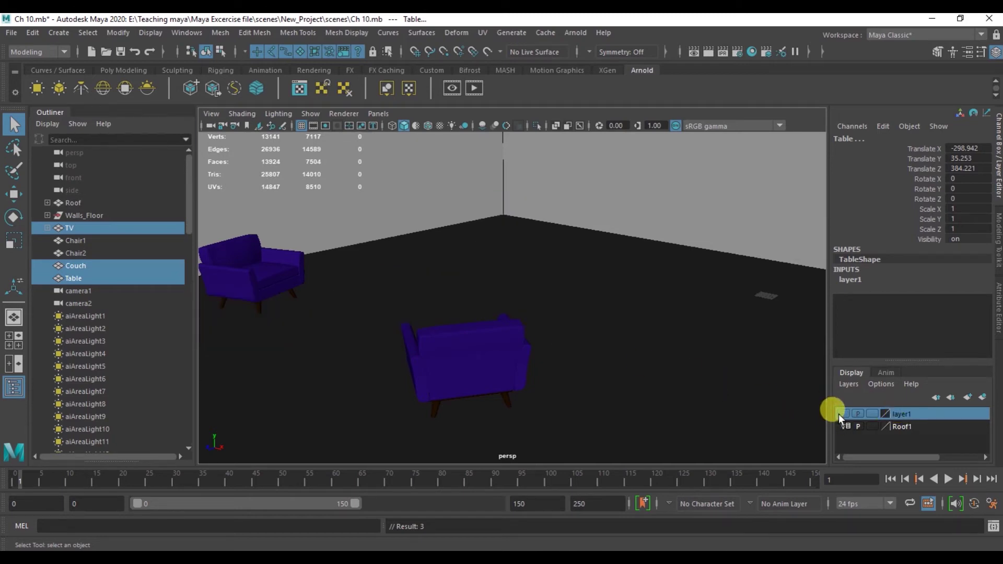
click(844, 416)
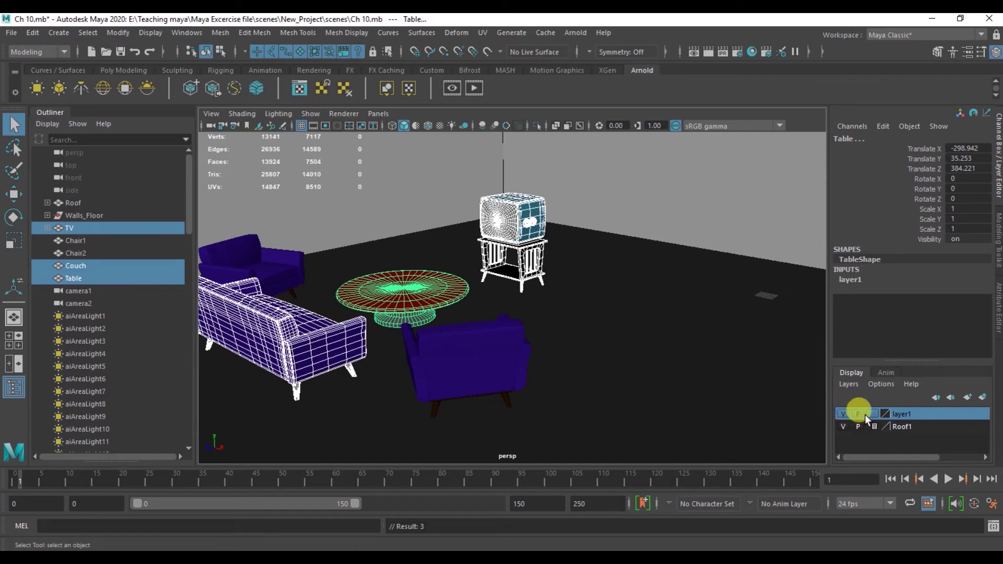
mouse_move(596, 292)
alt+mouse_down()
mouse_move(687, 314)
mouse_move(660, 313)
mouse_move(656, 325)
mouse_move(727, 340)
mouse_move(556, 265)
mouse_move(569, 267)
alt+mouse_up()
Remove the TV from layer1, then toggle the layer's visibility to check what remains.
click(552, 245)
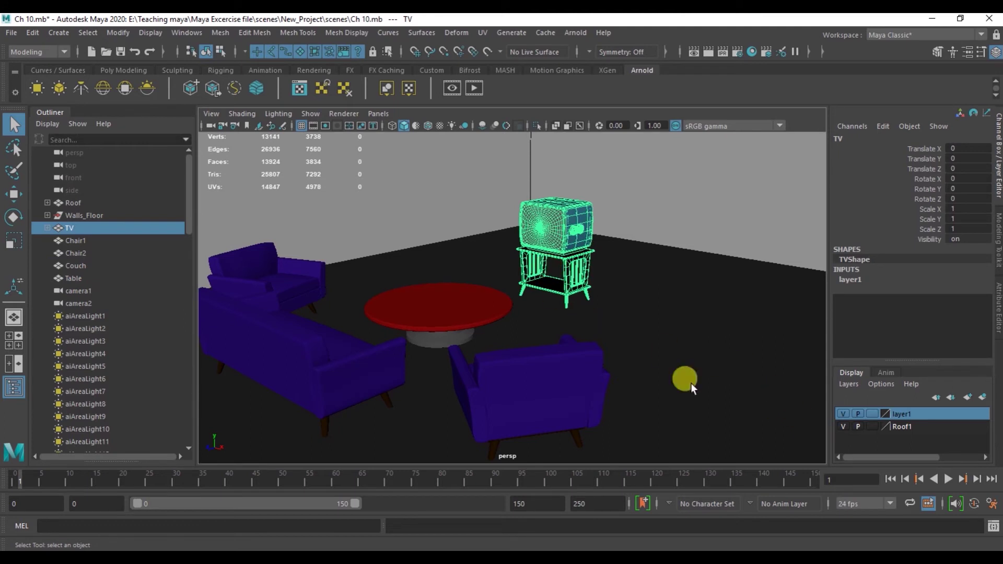
right_click(925, 415)
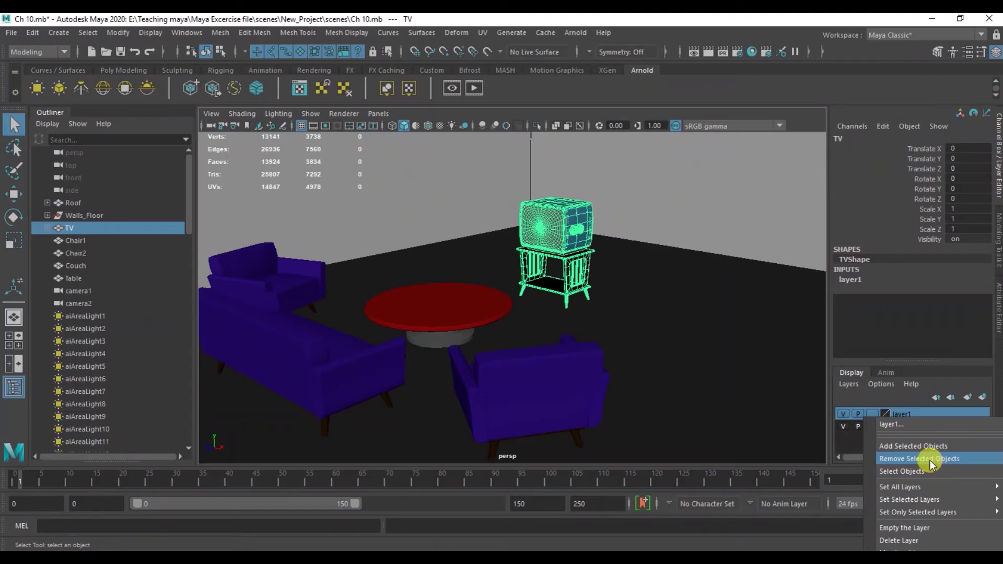
click(930, 459)
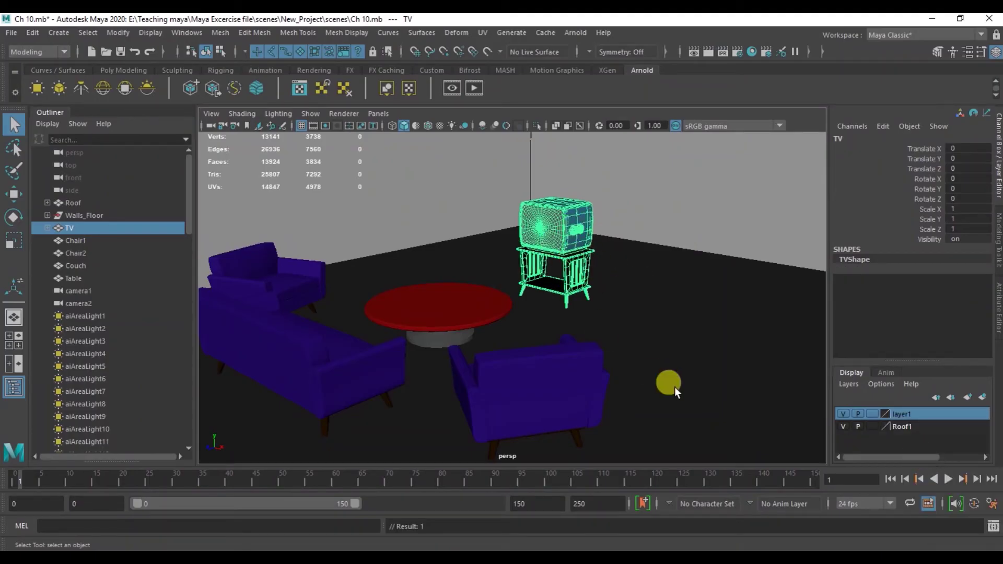
click(841, 413)
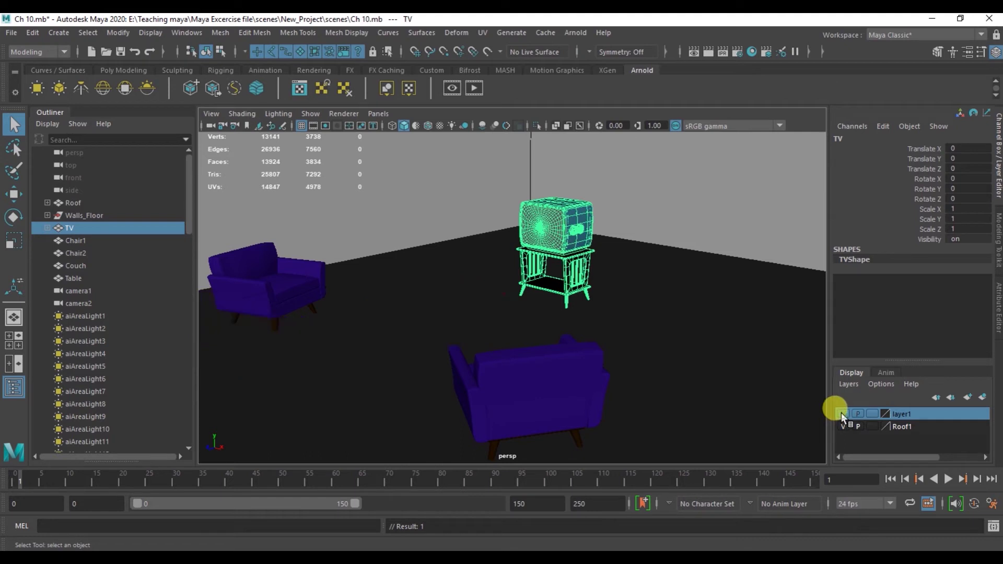
click(842, 414)
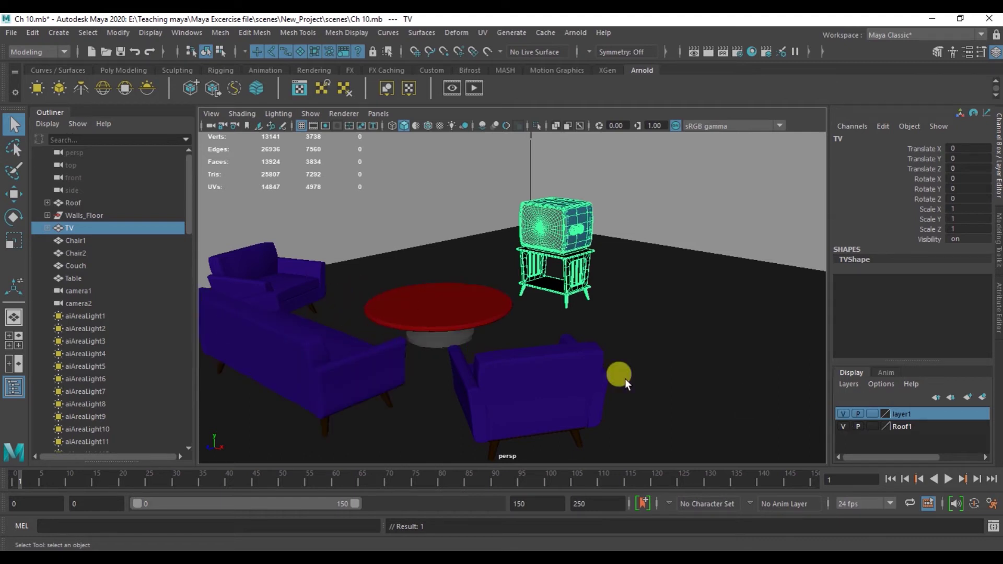
click(840, 413)
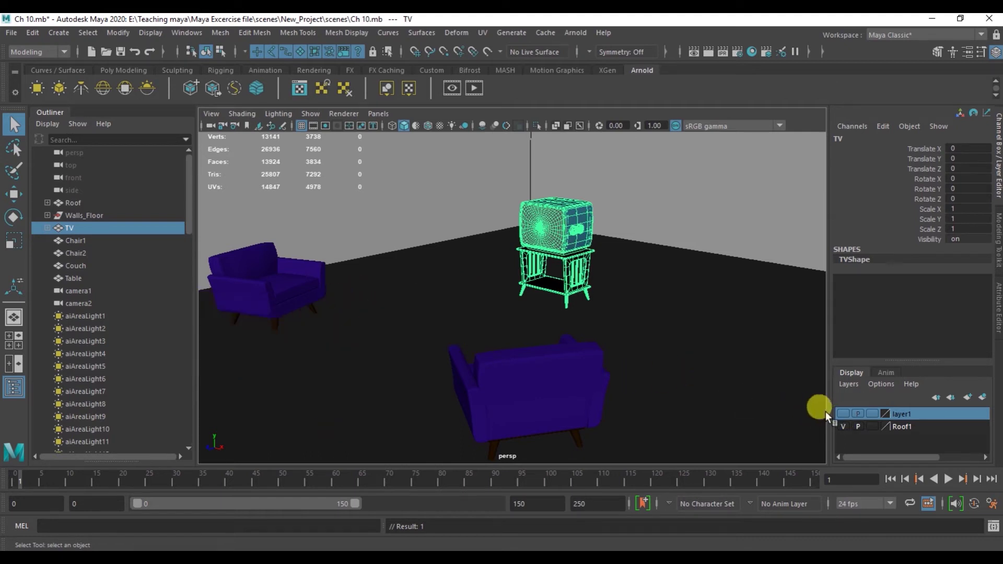
click(841, 412)
click(666, 346)
Frame the floor, pull back to see the whole building, and clear the selection.
key(f)
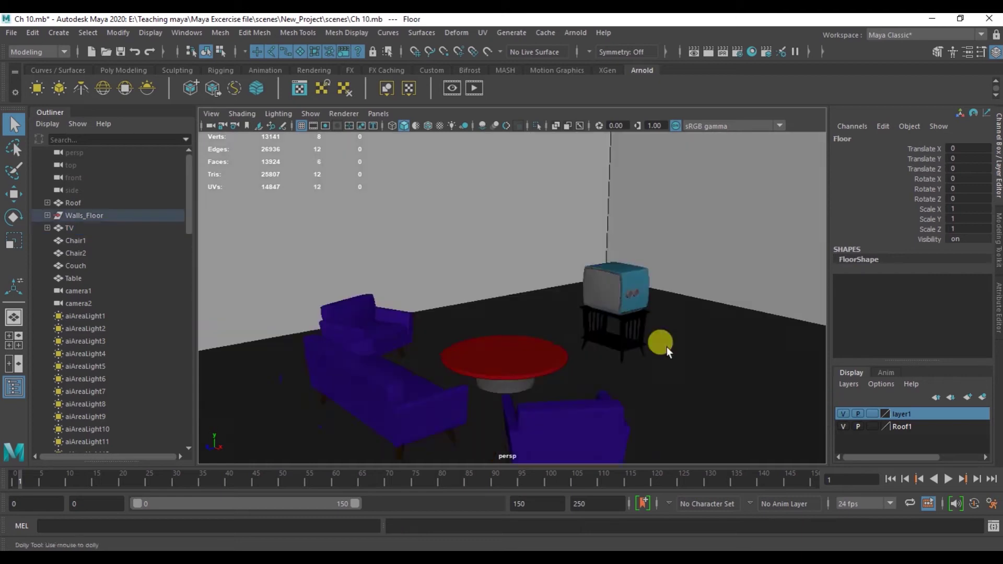
mouse_move(666, 346)
alt+right_down()
mouse_move(598, 332)
mouse_move(609, 343)
mouse_move(527, 310)
mouse_move(538, 314)
alt+right_up()
alt+drag(559, 333, 613, 349)
alt+right_drag(613, 349, 567, 331)
mouse_move(567, 331)
alt+mouse_down()
mouse_move(541, 359)
mouse_move(548, 346)
mouse_move(566, 355)
alt+mouse_up()
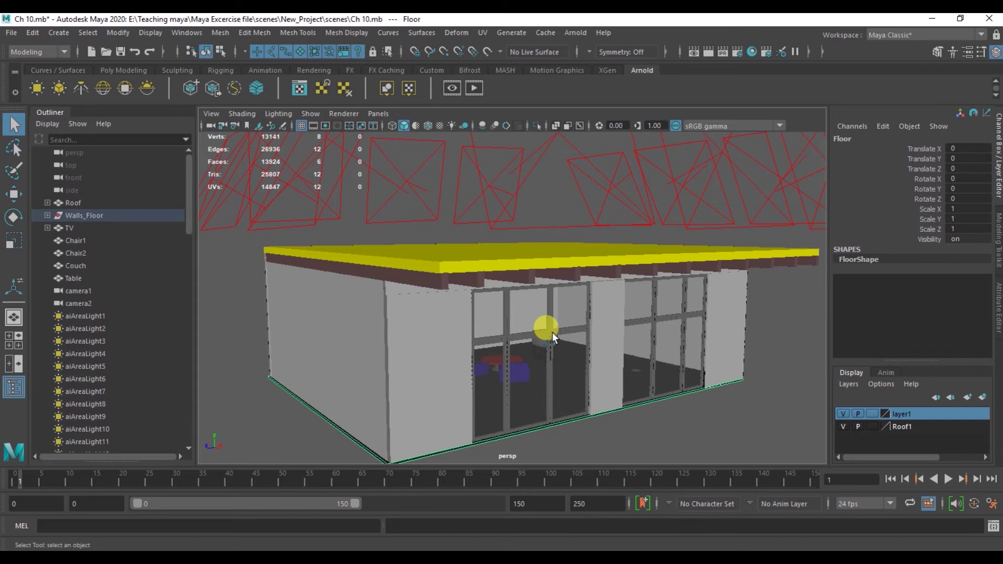
click(553, 332)
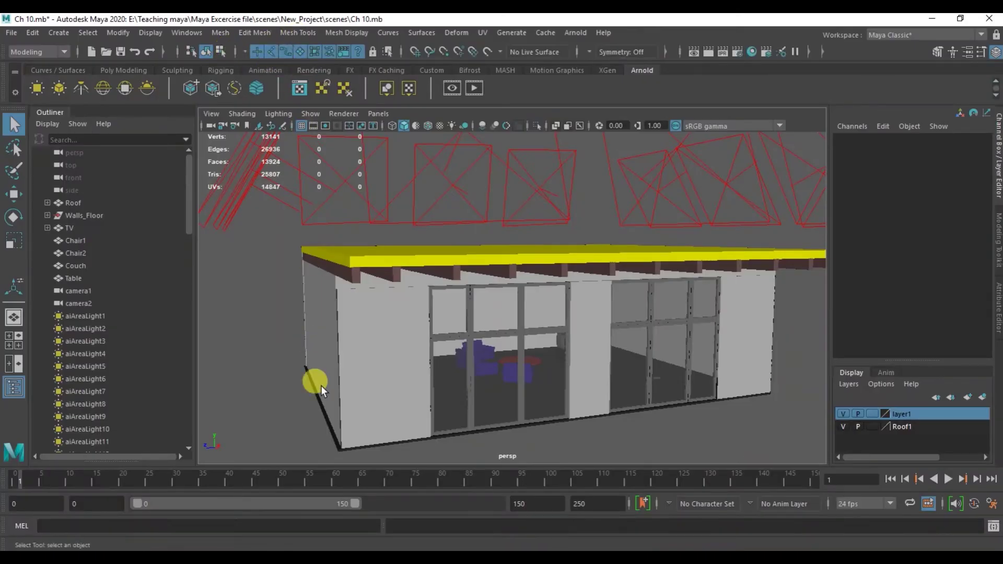
Dolly into the room and marquee-select the TV, Chair1, Couch and Table.
scroll(604, 438, up, 3)
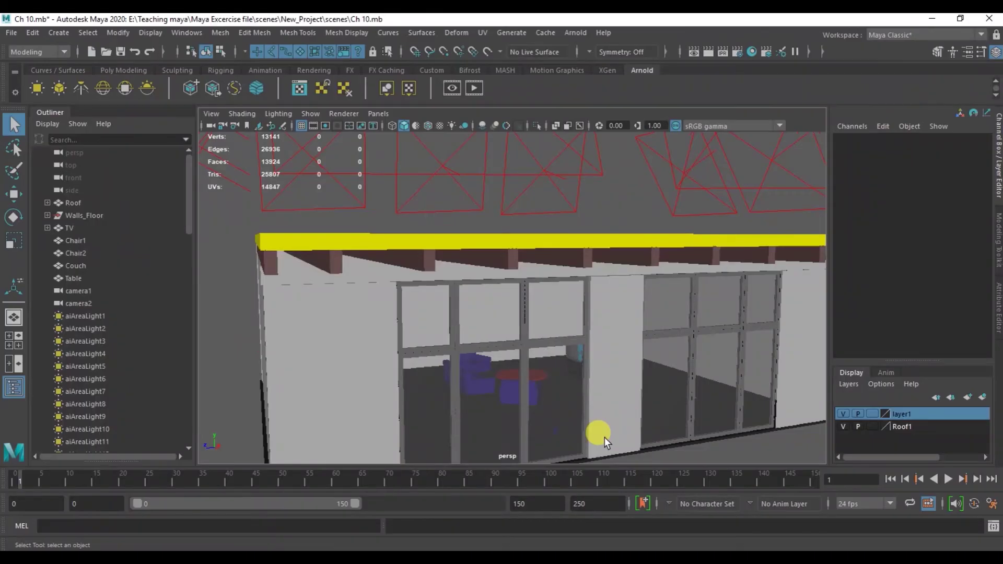
scroll(591, 427, up, 2)
scroll(578, 381, up, 3)
scroll(627, 334, up, 3)
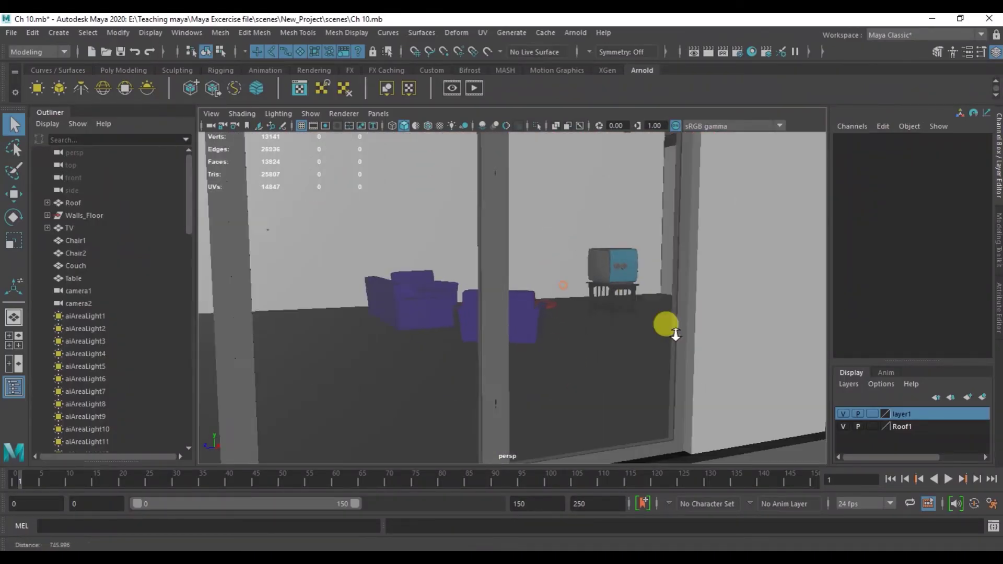
scroll(663, 314, up, 2)
scroll(522, 329, down, 5)
mouse_move(432, 347)
alt+mouse_down()
mouse_move(493, 346)
mouse_move(396, 285)
alt+mouse_up()
drag(258, 271, 625, 358)
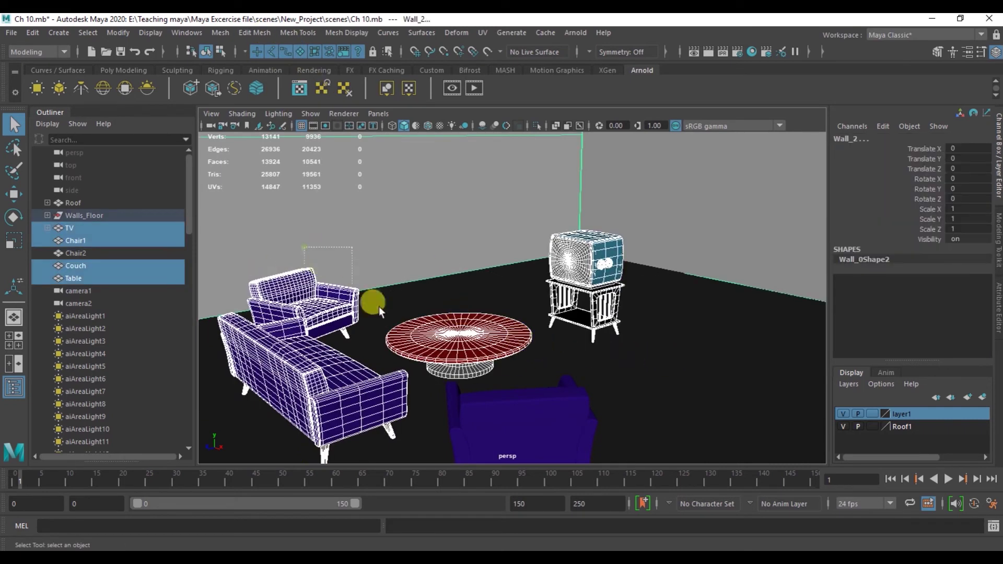
Add Chair2 to the selection, then select only the floor and orbit the room.
shift+click(627, 397)
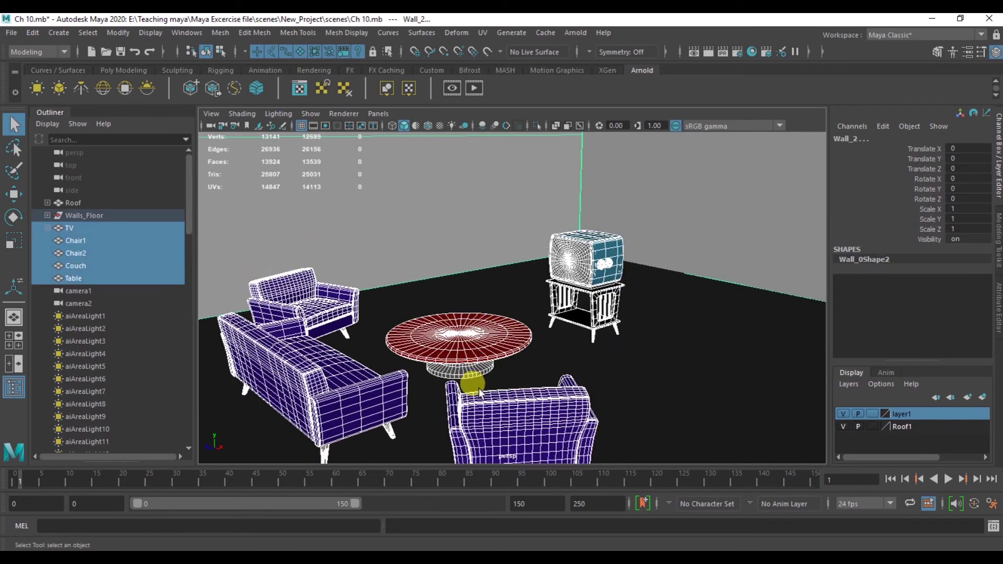
click(535, 355)
mouse_move(535, 355)
alt+mouse_down()
mouse_move(493, 354)
mouse_move(517, 372)
alt+mouse_up()
alt+middle_drag(517, 371, 588, 329)
mouse_move(588, 329)
alt+mouse_down()
mouse_move(552, 283)
mouse_move(578, 296)
mouse_move(525, 278)
alt+mouse_up()
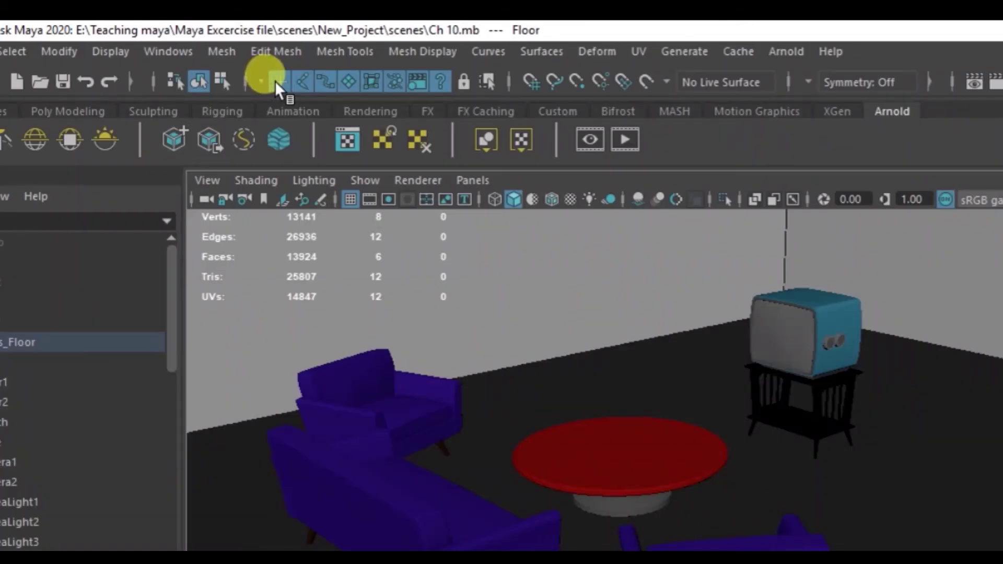
Turn all object selection masks off, fail to marquee-select the furniture, then turn them back on.
right_click(265, 78)
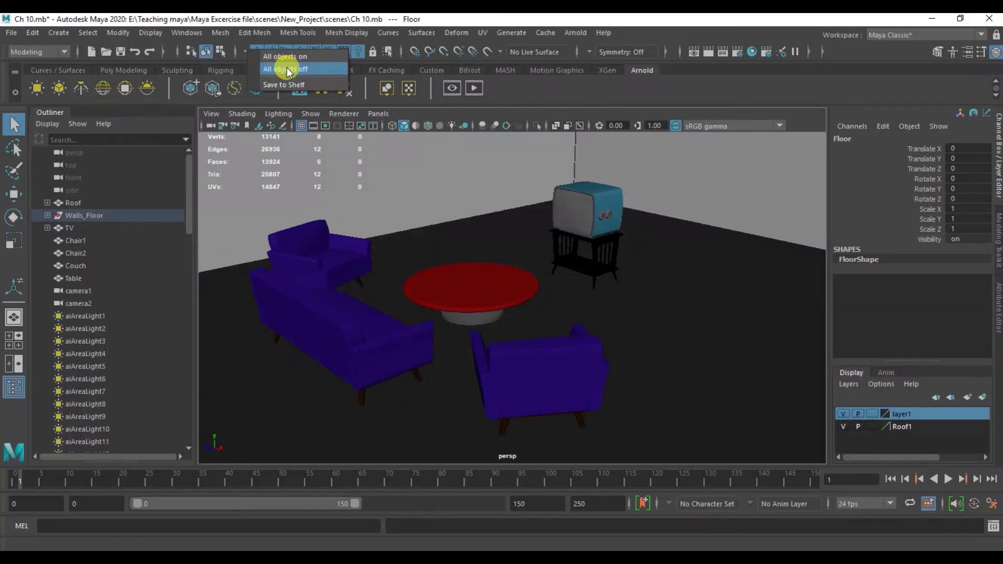
click(225, 80)
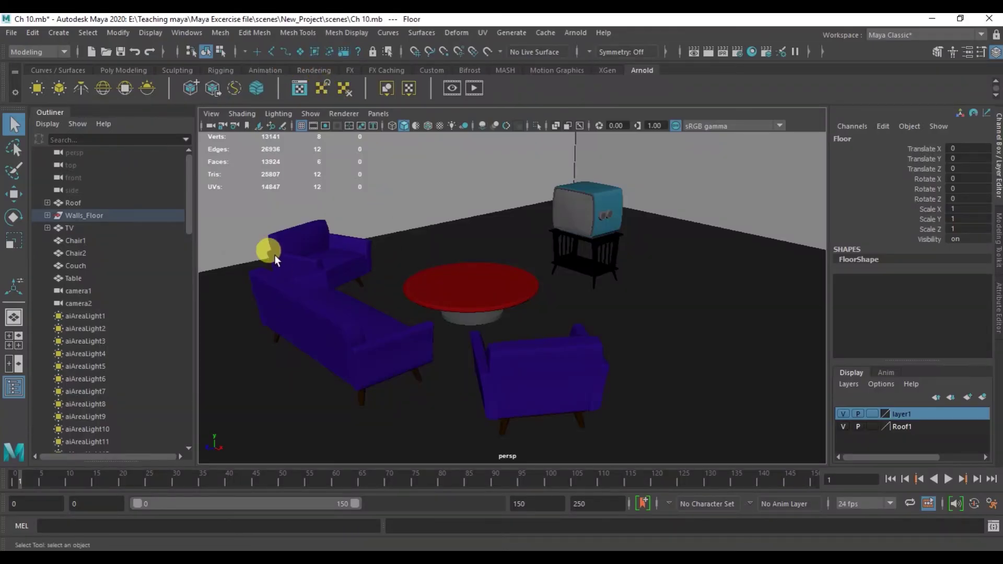
click(549, 352)
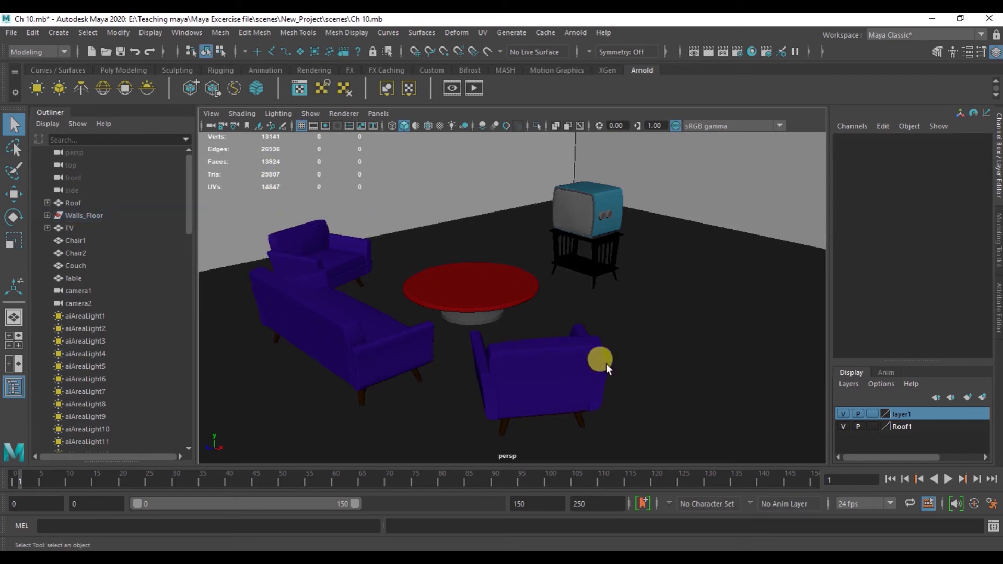
click(414, 191)
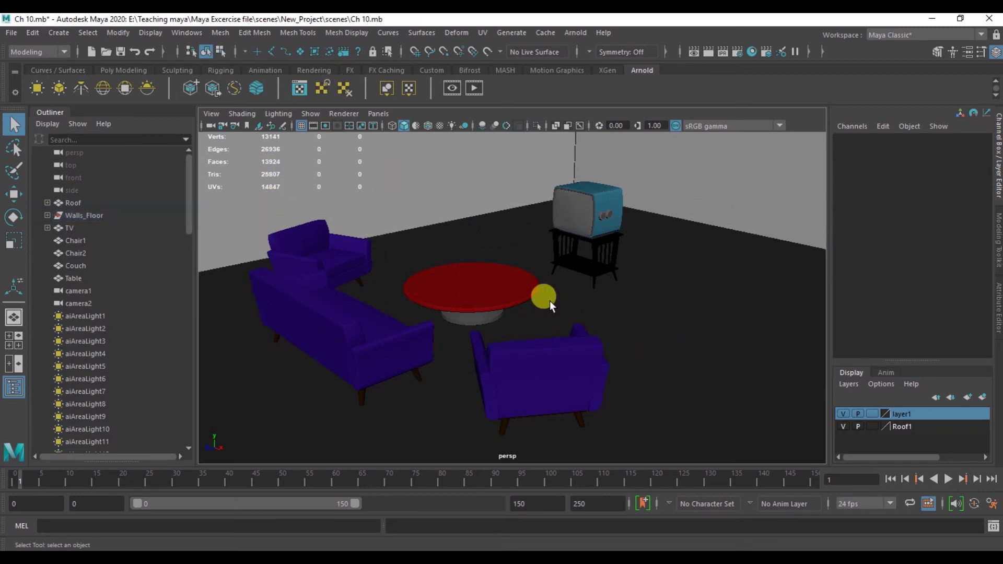
drag(690, 171, 298, 405)
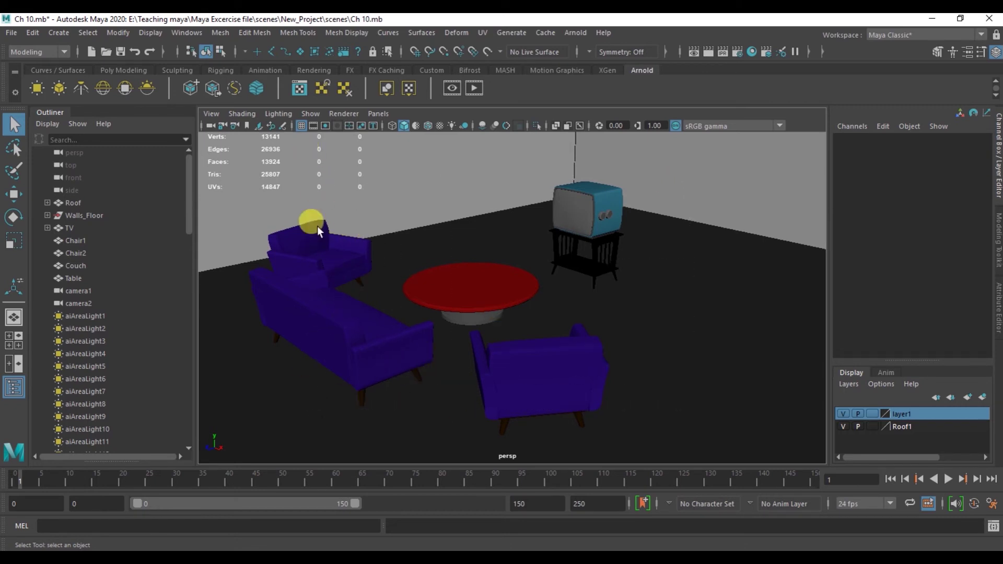
click(244, 51)
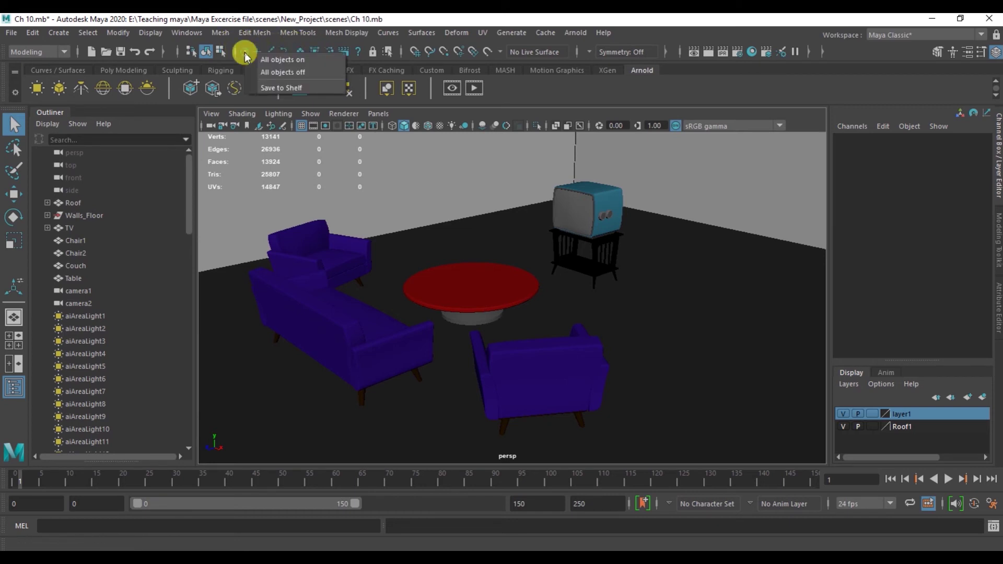
click(285, 60)
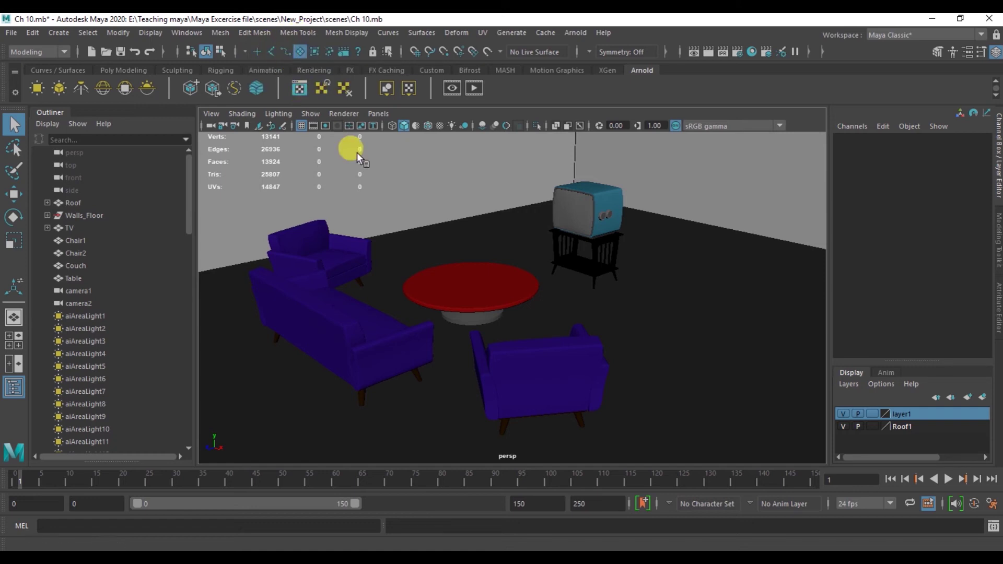
Marquee-select Chair1, Couch and wall, then Couch, Table and Chair2, then the whole house.
drag(243, 238, 365, 356)
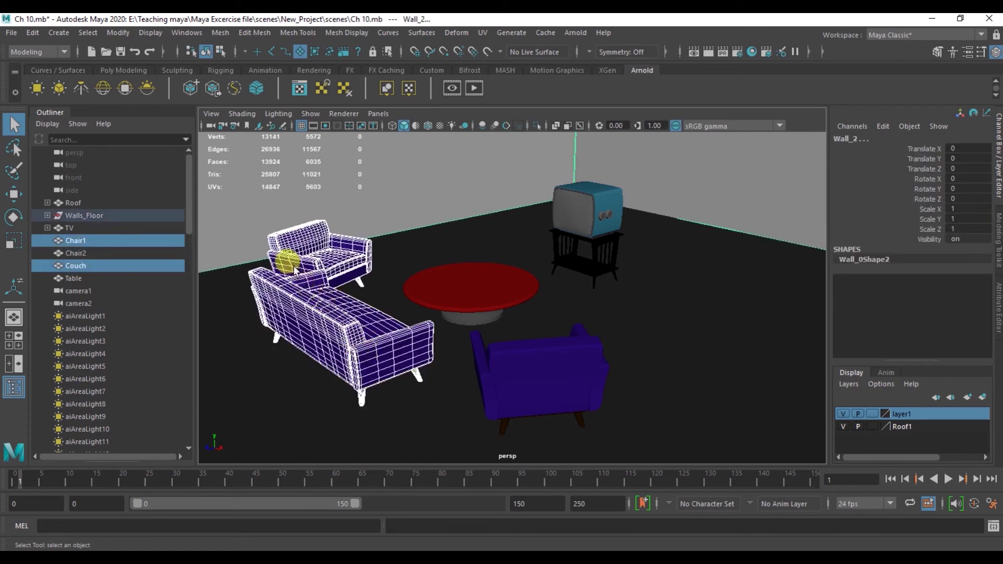
click(231, 234)
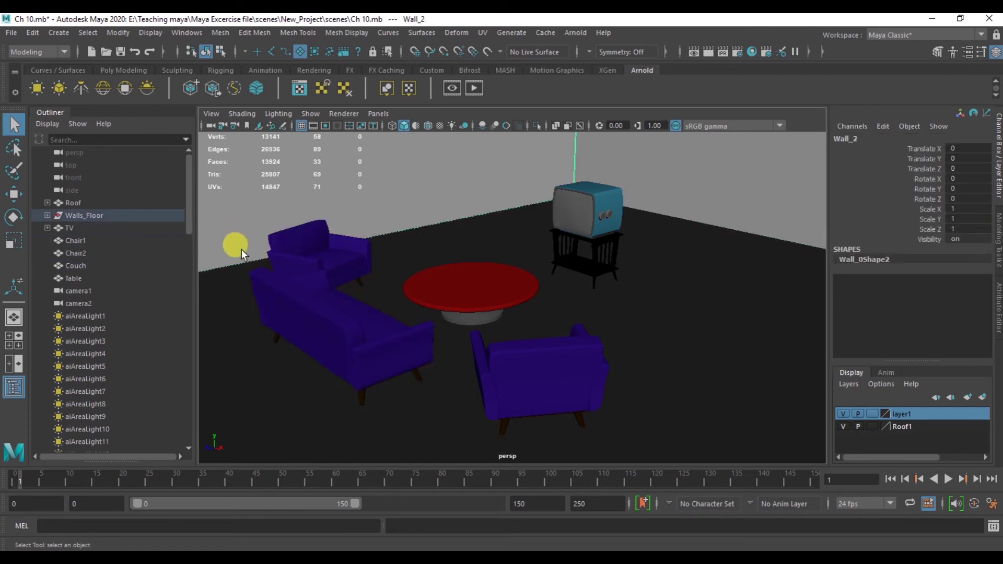
drag(402, 338, 495, 306)
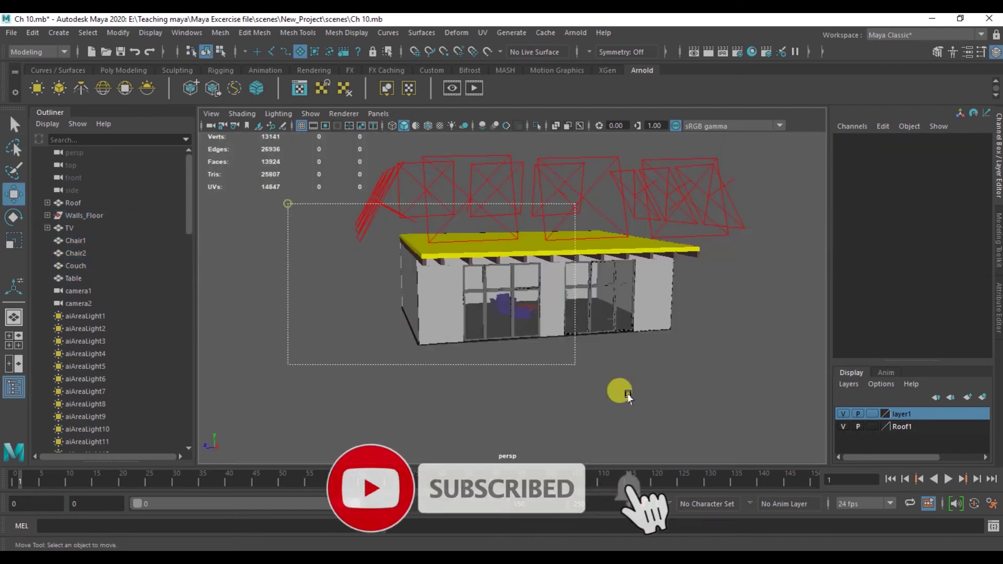
drag(247, 232, 624, 389)
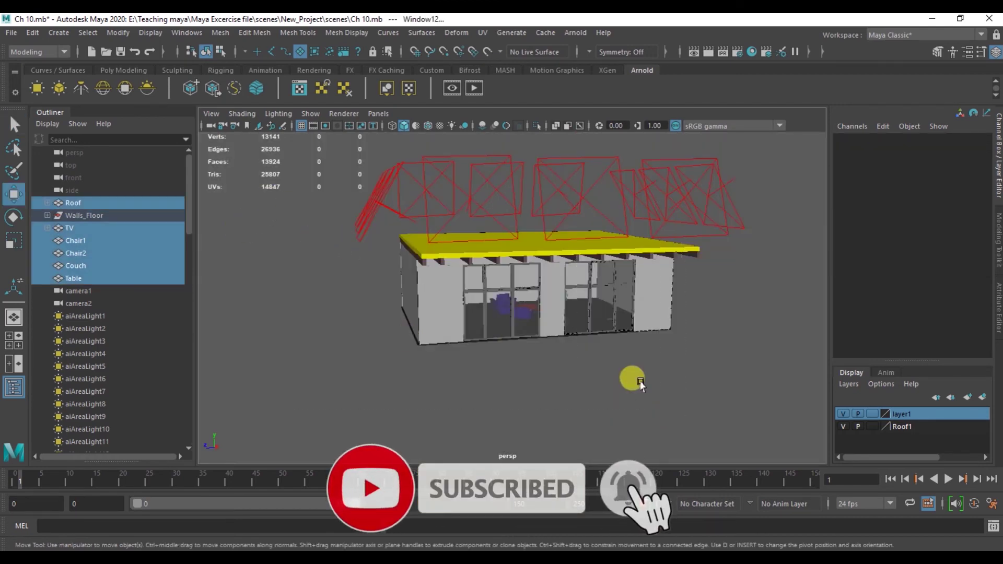
Select Wall_1, then move inside the room and select the Couch.
mouse_move(359, 264)
alt+mouse_down()
mouse_move(467, 337)
mouse_move(482, 313)
alt+mouse_up()
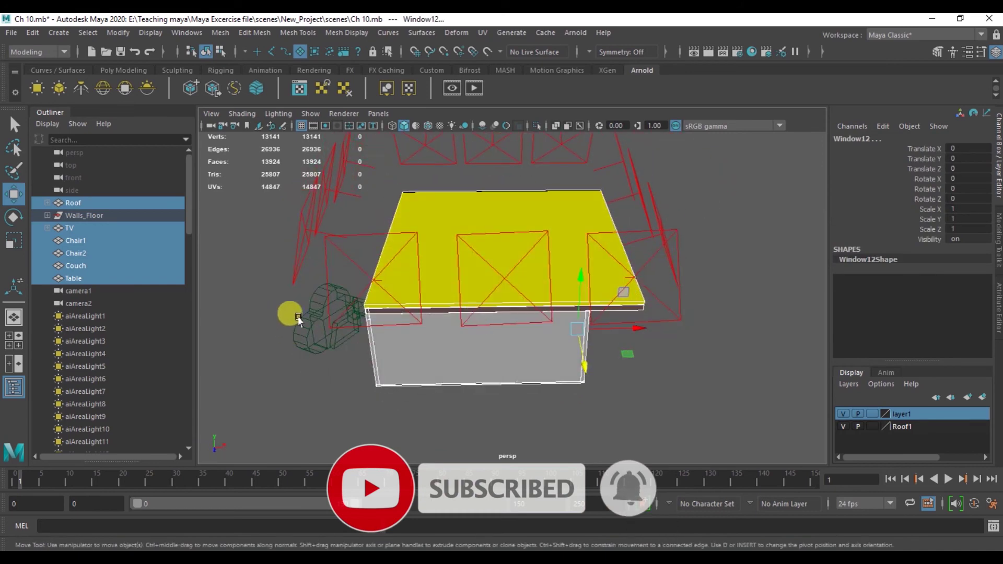
click(383, 320)
mouse_move(314, 325)
alt+mouse_down()
mouse_move(347, 354)
mouse_move(522, 396)
alt+mouse_up()
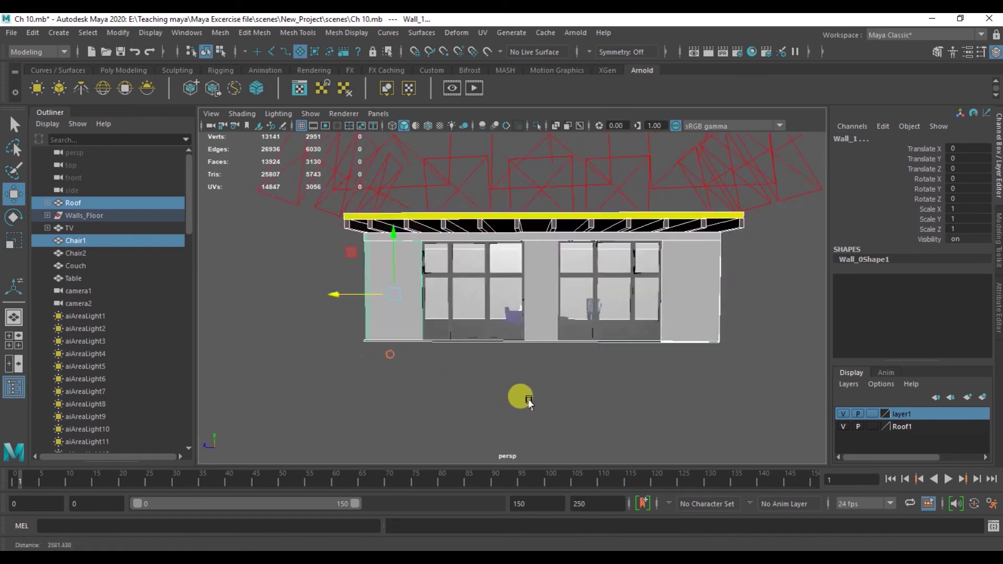
alt+right_drag(522, 396, 569, 396)
alt+right_drag(485, 337, 683, 410)
alt+drag(682, 410, 447, 360)
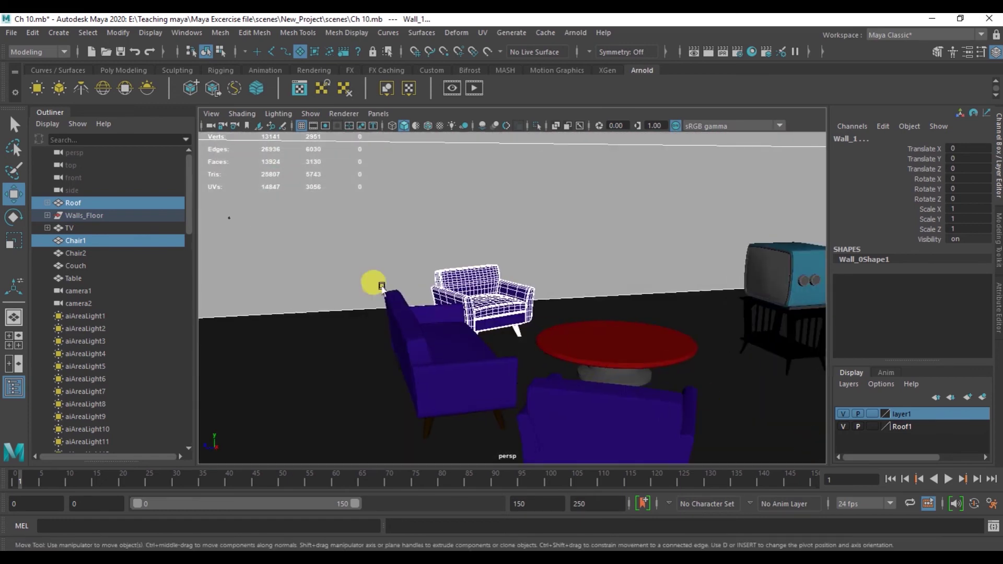
click(448, 360)
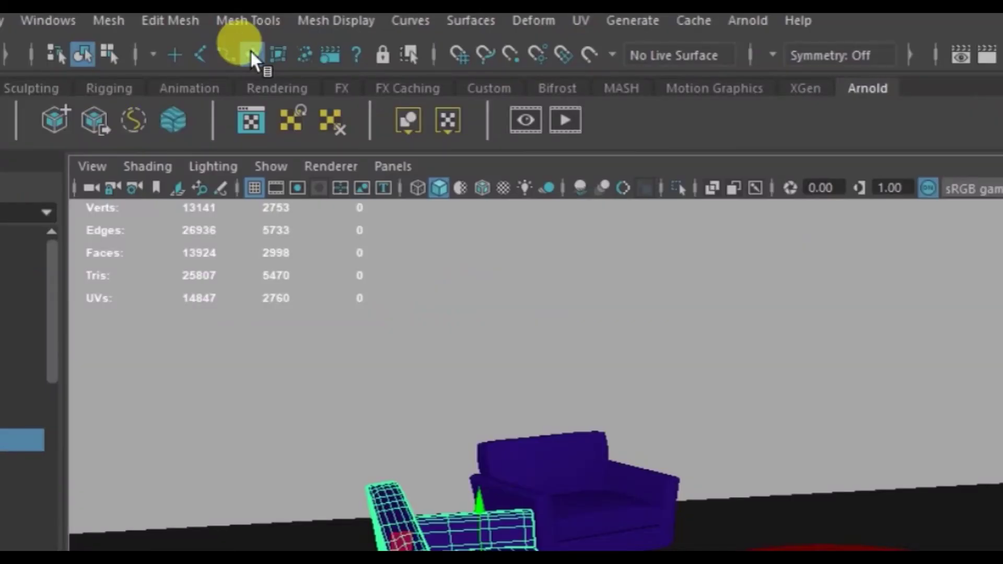
Toggle NURBS Surfaces on and off in the surfaces selection mask.
right_click(300, 50)
click(282, 65)
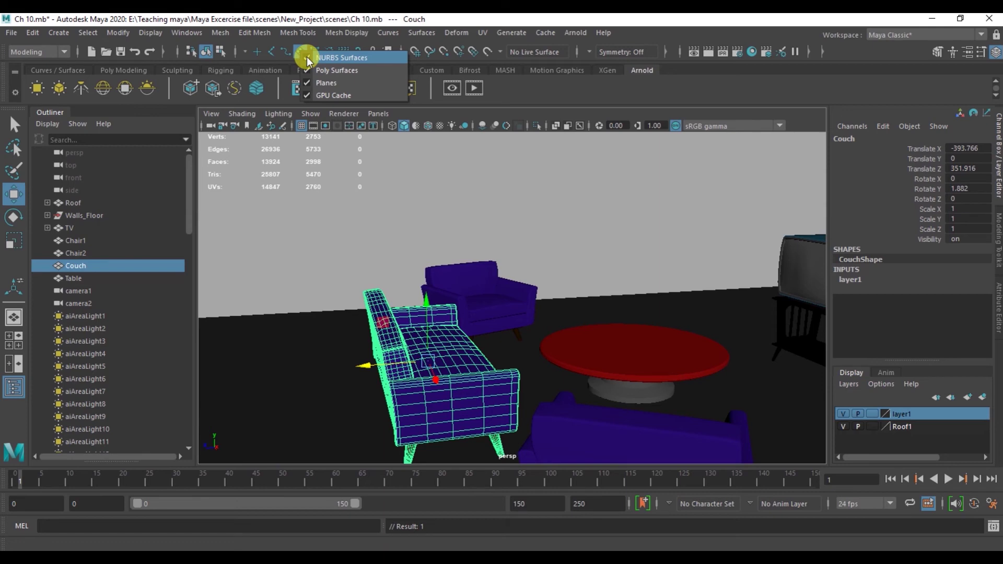
click(307, 59)
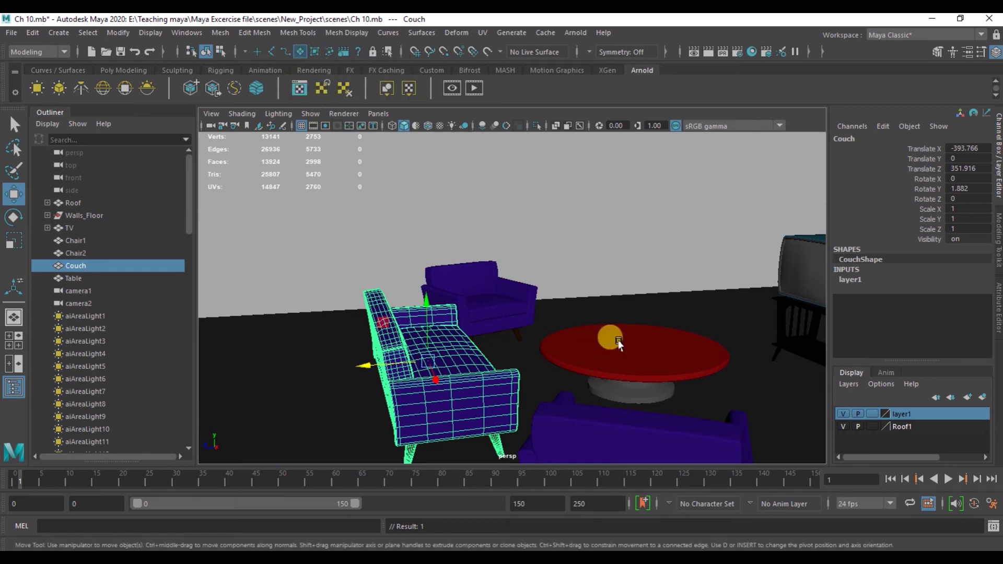
alt+drag(500, 298, 509, 298)
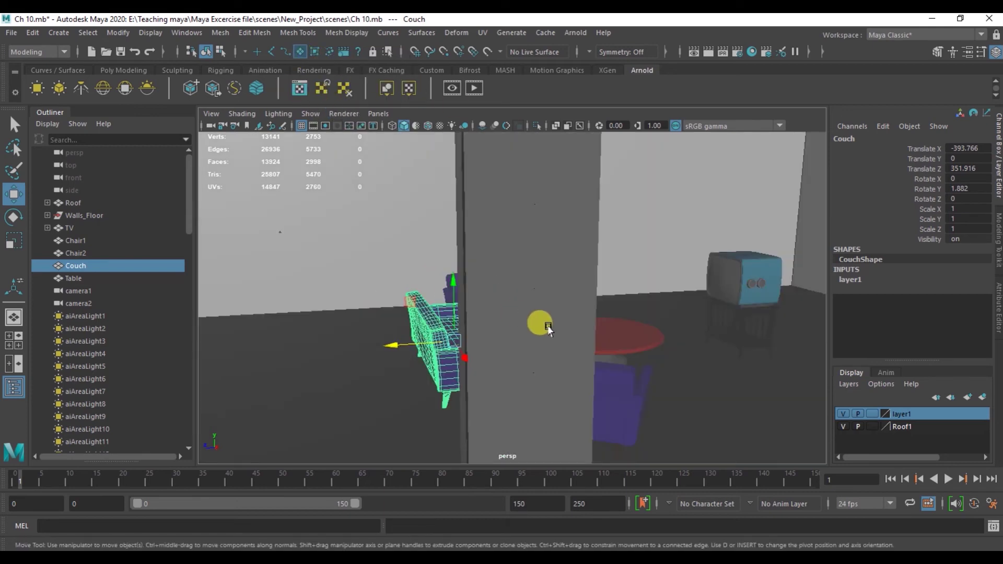
mouse_move(548, 328)
alt+mouse_down()
mouse_move(509, 327)
mouse_move(462, 367)
mouse_move(389, 345)
mouse_move(739, 438)
mouse_move(499, 340)
mouse_move(513, 336)
mouse_move(450, 271)
alt+mouse_up()
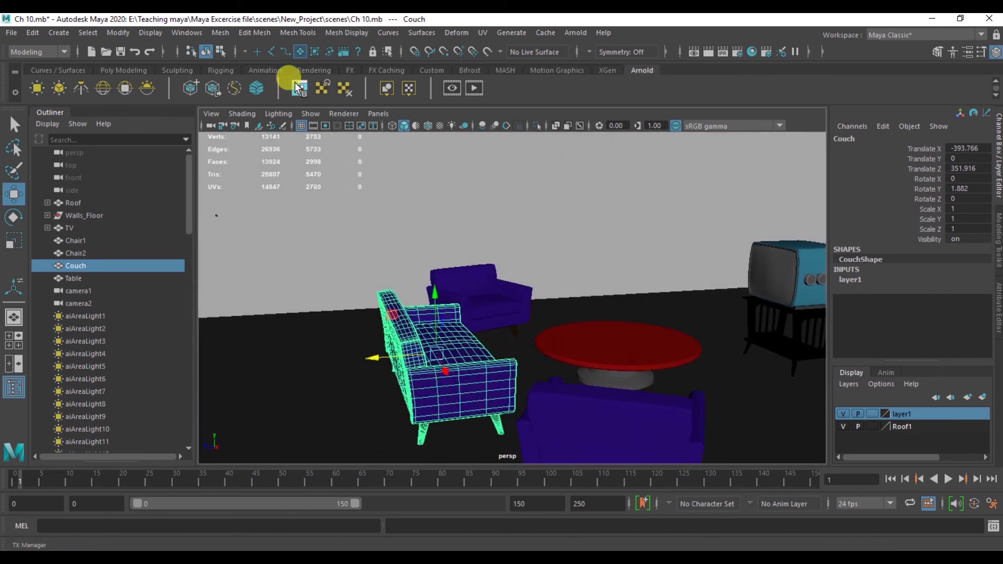
right_click(298, 55)
click(310, 61)
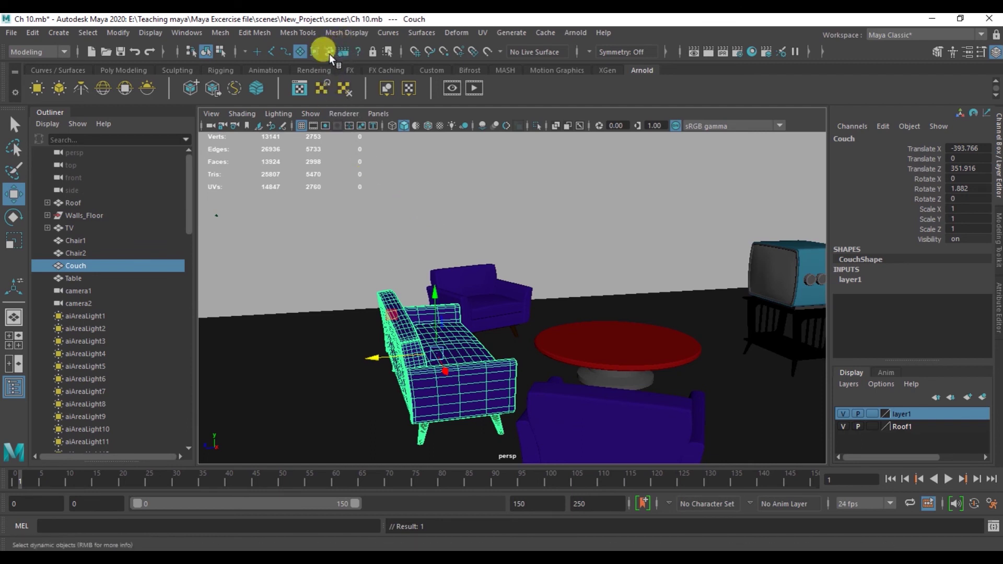
Tick Lights in the rendering selection mask, then view the whole house with nothing selected.
right_click(343, 51)
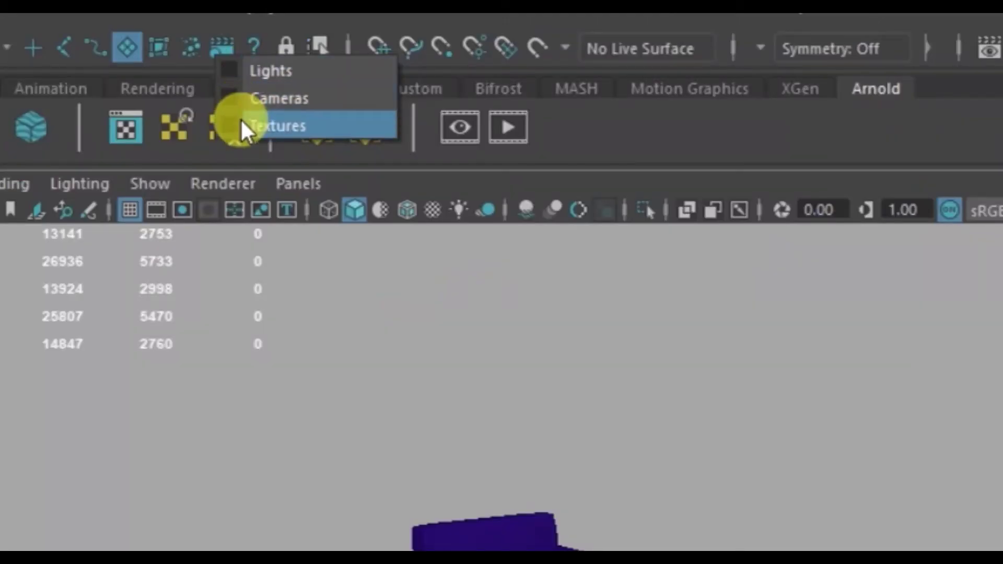
click(232, 75)
right_click(344, 51)
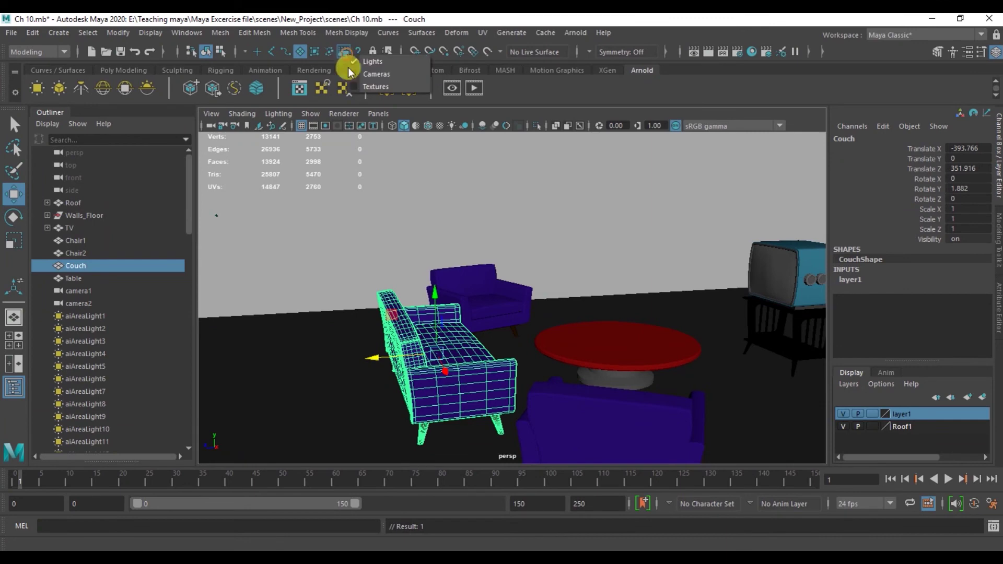
click(377, 73)
alt+right_drag(448, 276, 311, 203)
mouse_move(312, 202)
alt+mouse_down()
mouse_move(233, 157)
mouse_move(251, 233)
mouse_move(220, 217)
mouse_move(376, 287)
mouse_move(377, 314)
mouse_move(360, 273)
alt+mouse_up()
click(376, 313)
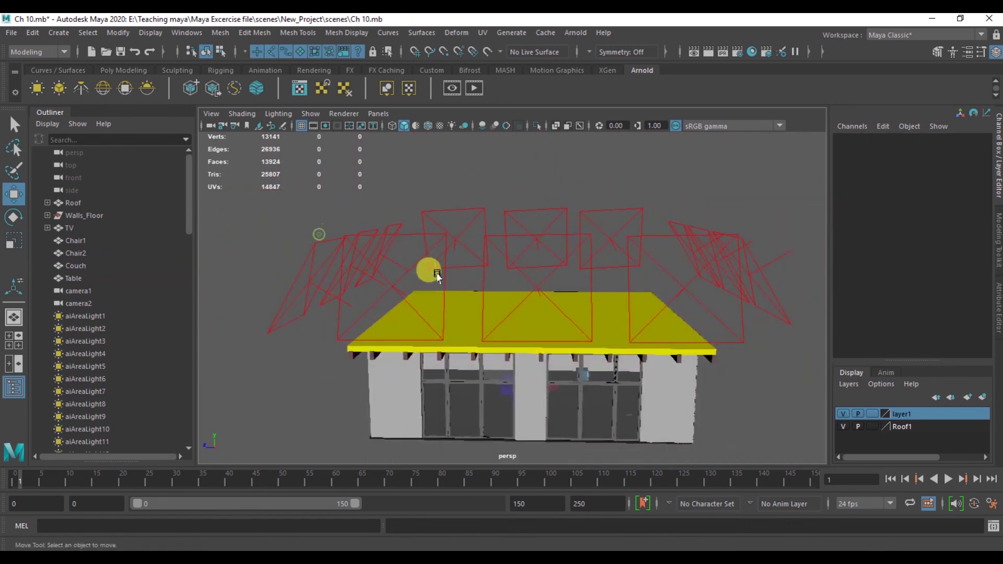
Marquee-select the area lights, then the whole house with its lights, and deselect.
drag(437, 275, 407, 256)
mouse_move(486, 304)
alt+mouse_down()
mouse_move(511, 295)
mouse_move(499, 343)
mouse_move(427, 334)
alt+mouse_up()
mouse_move(348, 233)
mouse_down()
mouse_move(764, 405)
mouse_move(739, 413)
mouse_up()
mouse_move(472, 338)
alt+mouse_down()
mouse_move(533, 340)
mouse_move(472, 358)
alt+mouse_up()
click(313, 449)
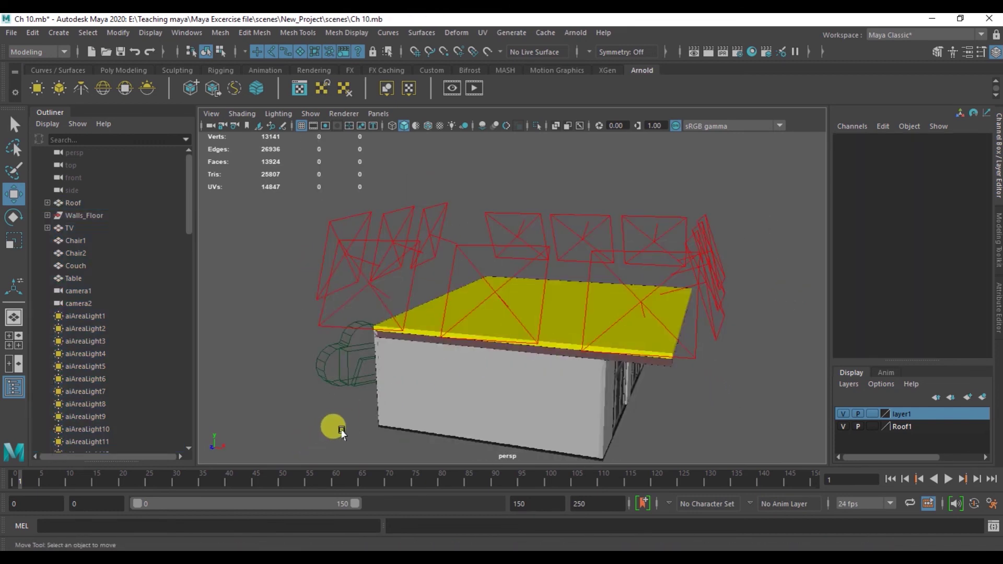
Toggle the Lights selection filter, then select and deselect Window8 in the front wall.
right_click(341, 51)
click(365, 84)
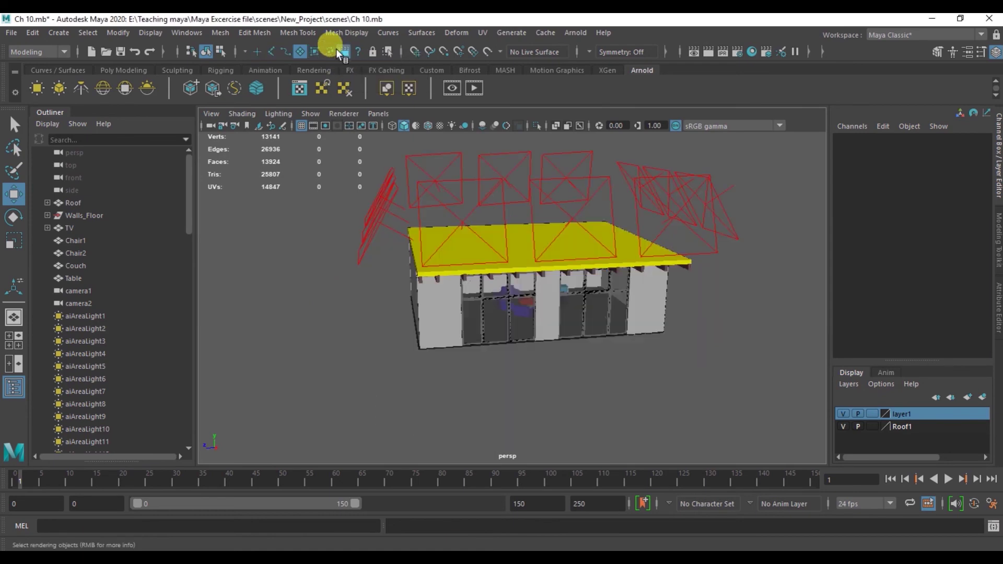
scroll(485, 200, up, 5)
mouse_move(485, 200)
alt+mouse_down()
mouse_move(549, 329)
mouse_move(403, 321)
mouse_move(414, 327)
mouse_move(392, 307)
mouse_move(476, 376)
mouse_move(491, 369)
alt+mouse_up()
click(491, 368)
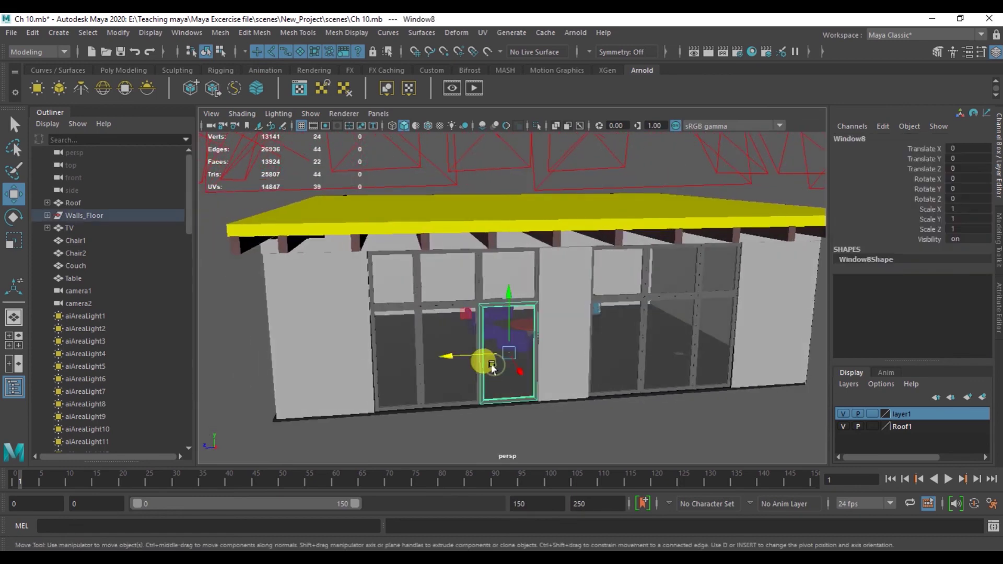
mouse_move(496, 380)
alt+right_down()
mouse_move(497, 415)
mouse_move(515, 351)
mouse_move(573, 306)
mouse_move(616, 325)
mouse_move(615, 369)
mouse_move(526, 374)
mouse_move(551, 362)
mouse_move(584, 379)
mouse_move(553, 354)
mouse_move(565, 358)
mouse_move(573, 267)
alt+right_up()
click(504, 418)
Orbit around the couch, table and TV, then out to the window wall and roof.
mouse_move(665, 343)
alt+mouse_down()
mouse_move(463, 298)
mouse_move(495, 315)
mouse_move(484, 289)
mouse_move(510, 329)
alt+mouse_up()
mouse_move(511, 329)
alt+right_down()
mouse_move(501, 329)
mouse_move(525, 343)
alt+right_up()
mouse_move(642, 390)
alt+mouse_down()
mouse_move(575, 387)
mouse_move(592, 385)
mouse_move(598, 326)
alt+mouse_up()
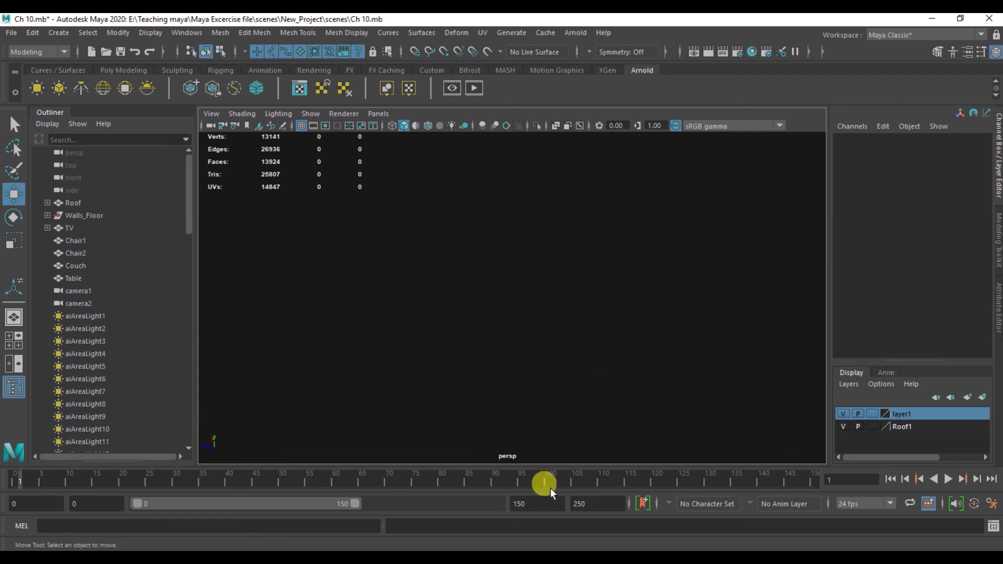
mouse_move(515, 266)
alt+mouse_down()
mouse_move(517, 300)
mouse_move(481, 300)
alt+mouse_up()
alt+right_drag(481, 300, 413, 261)
alt+drag(413, 260, 421, 359)
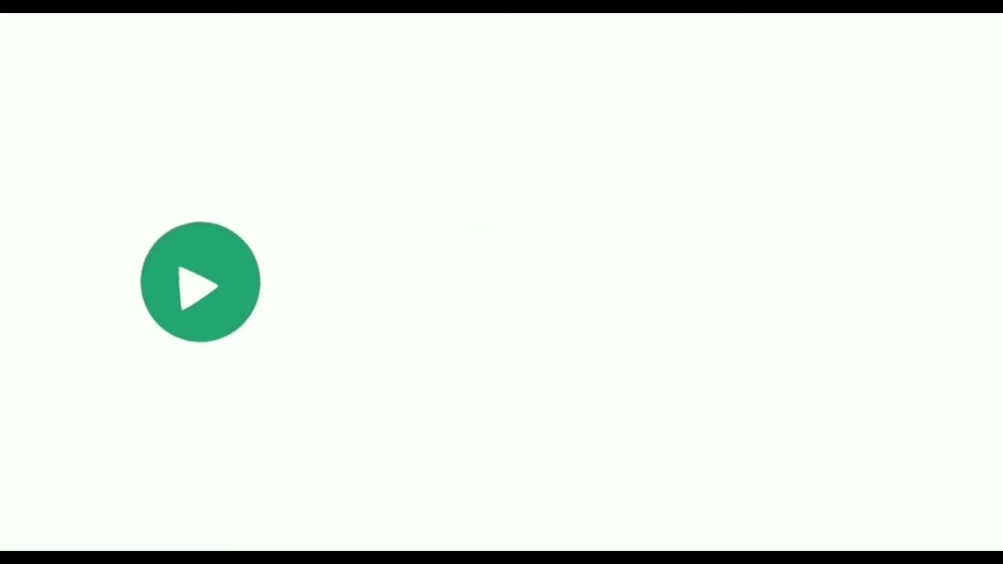